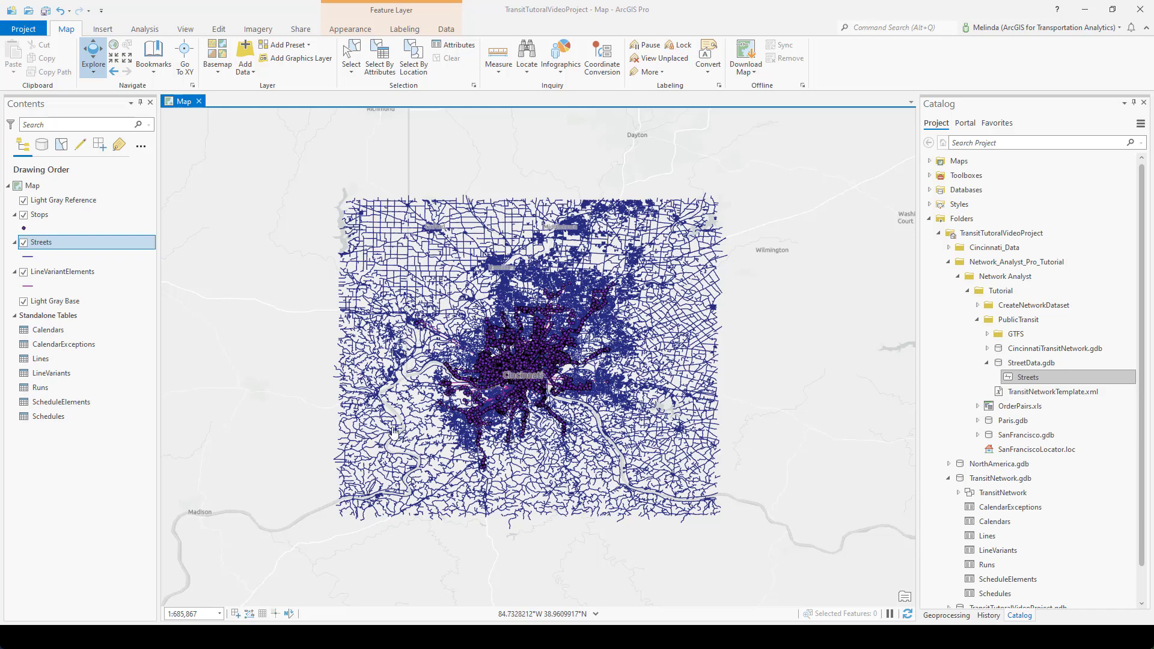
Hide the LineVariantElements and Stops layers and inspect the Streets lines around Linn St and Clark St in Cincinnati
click(23, 271)
click(24, 216)
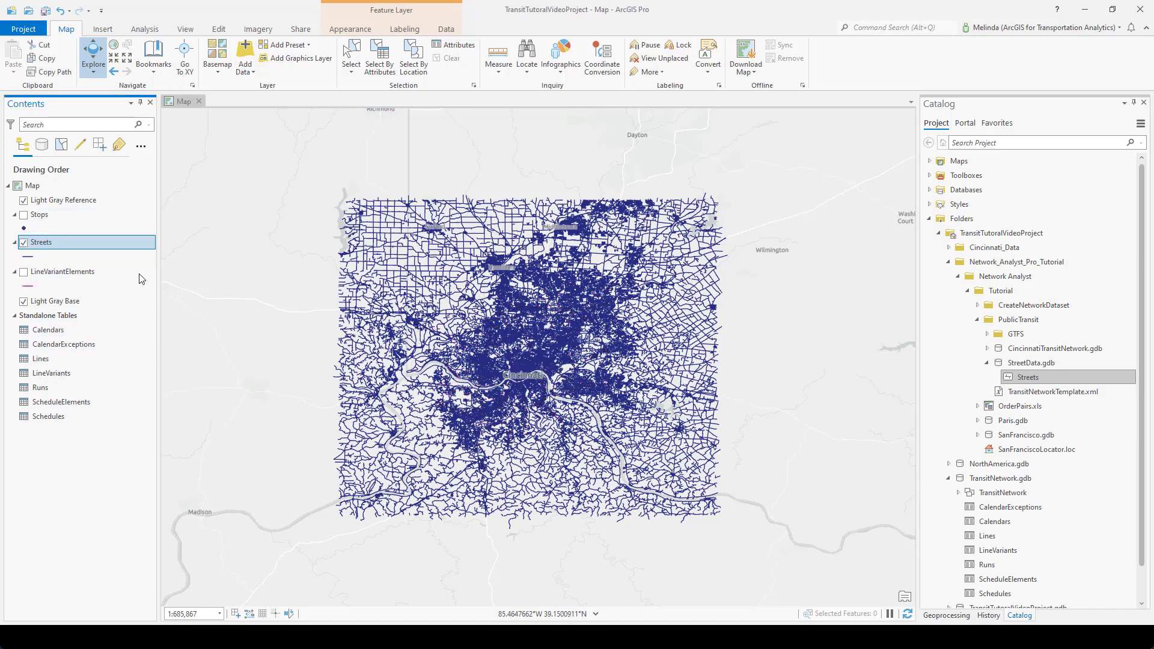
scroll(524, 363, up, 3)
scroll(524, 363, up, 3)
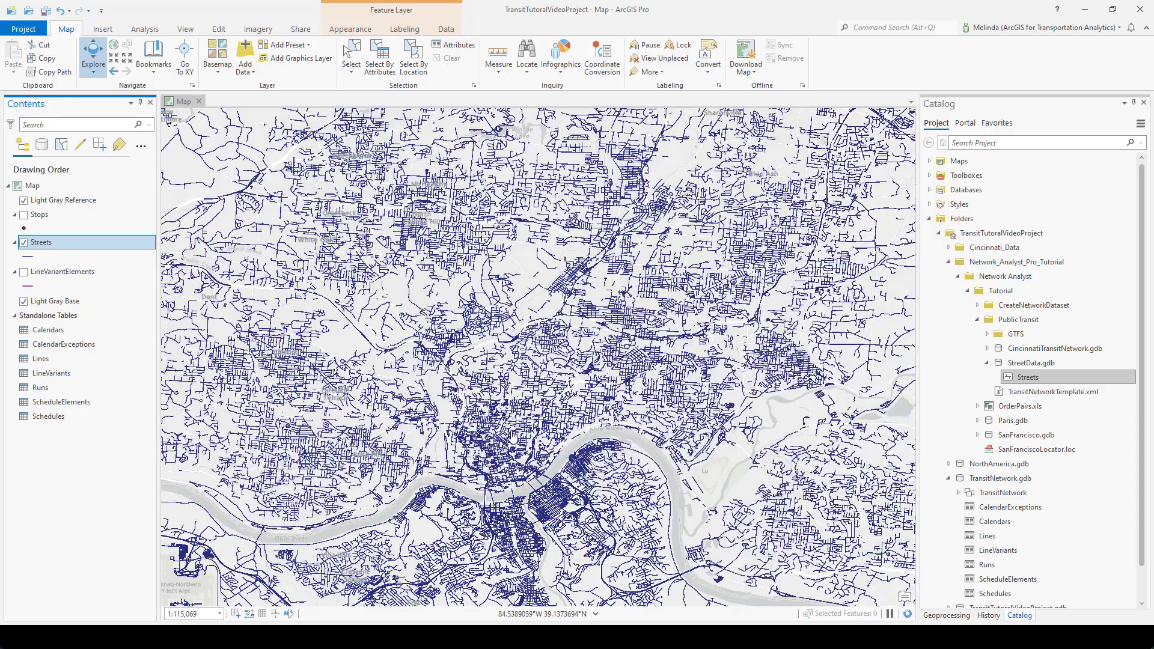
scroll(436, 469, up, 3)
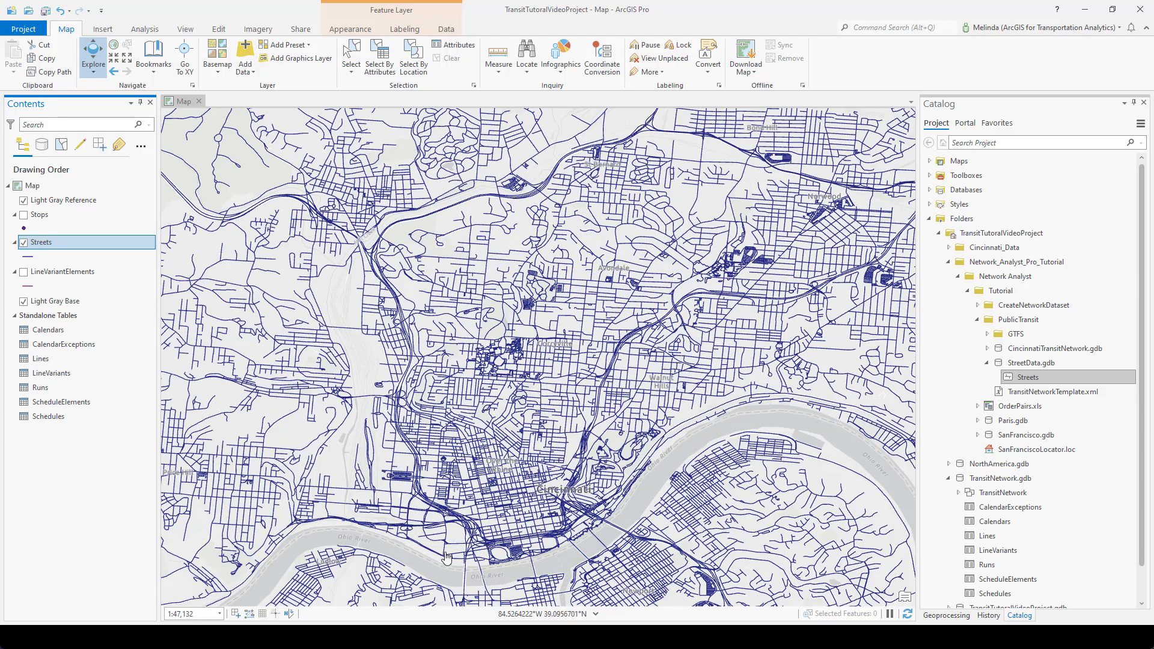
scroll(444, 537, up, 2)
scroll(420, 499, up, 2)
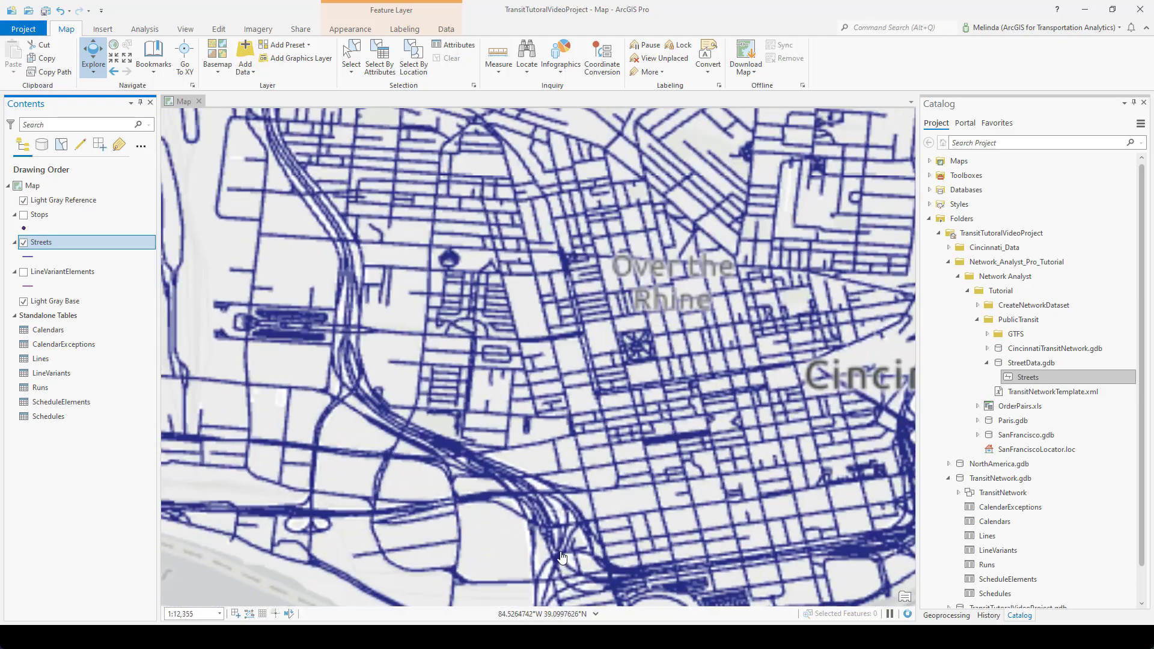
scroll(377, 422, up, 2)
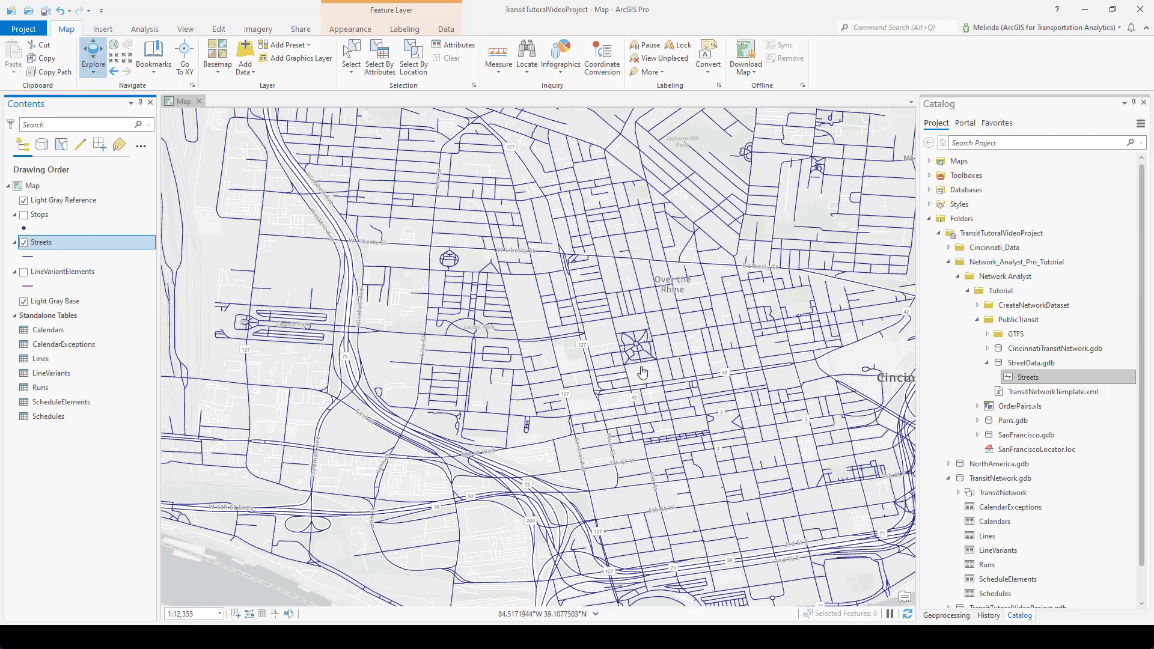
scroll(390, 335, up, 2)
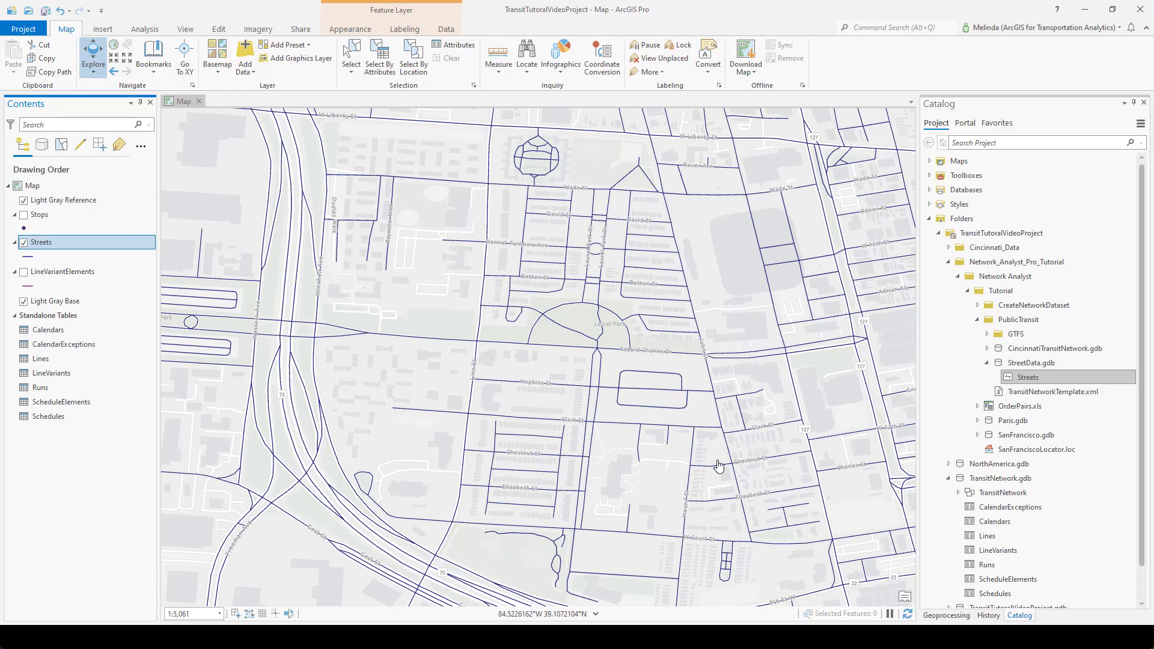
scroll(519, 488, up, 3)
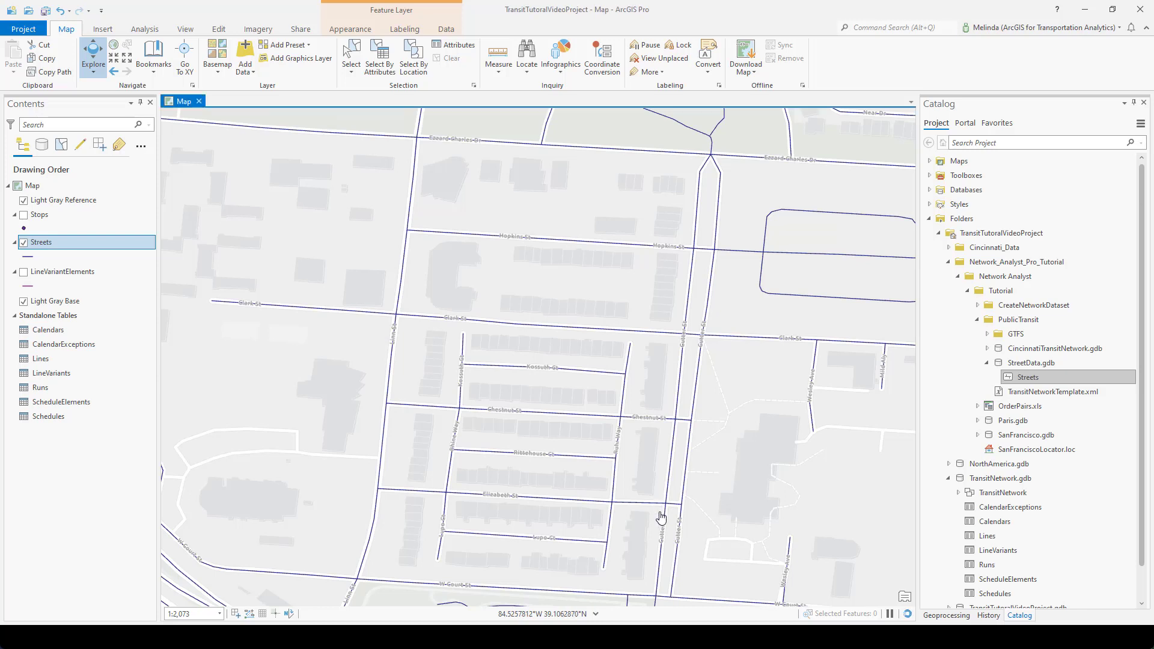
Select individual Streets segments on and around Elizabeth St, ending with the Linn St segment just north of Chestnut St
click(658, 515)
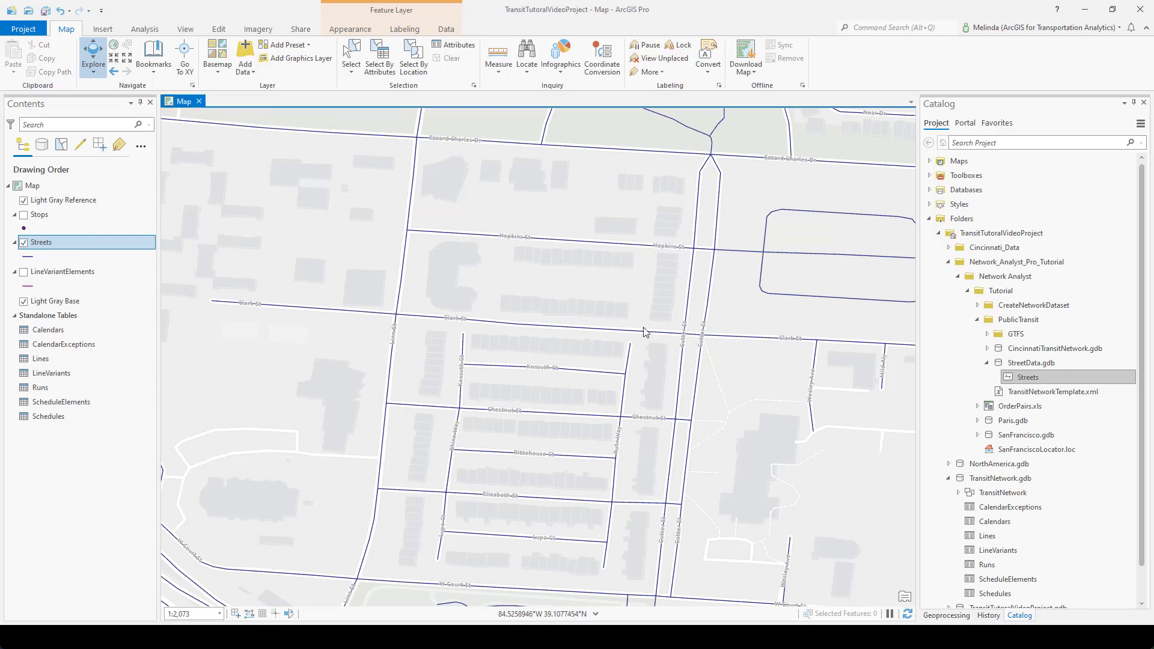
click(350, 57)
click(631, 504)
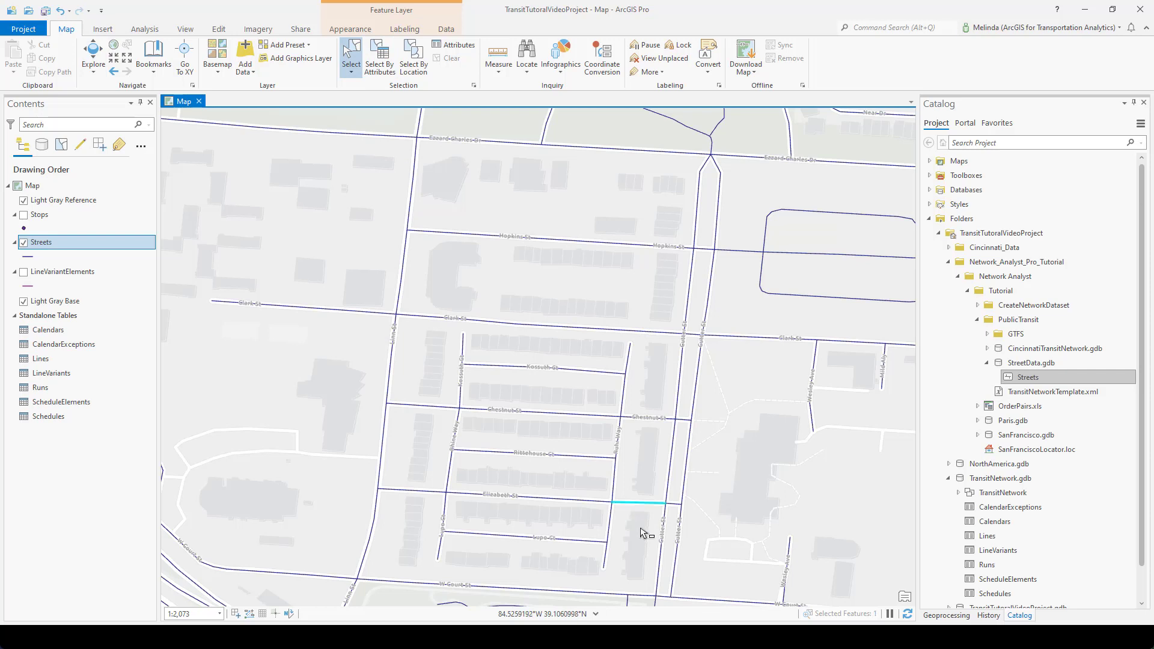
click(571, 499)
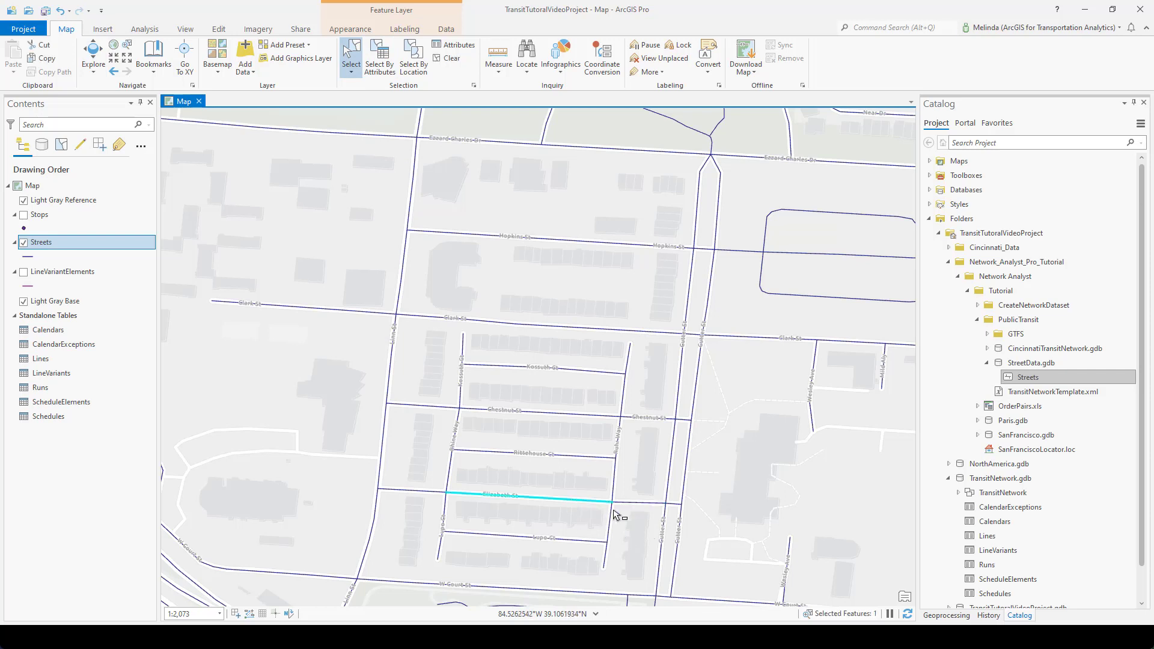
click(449, 474)
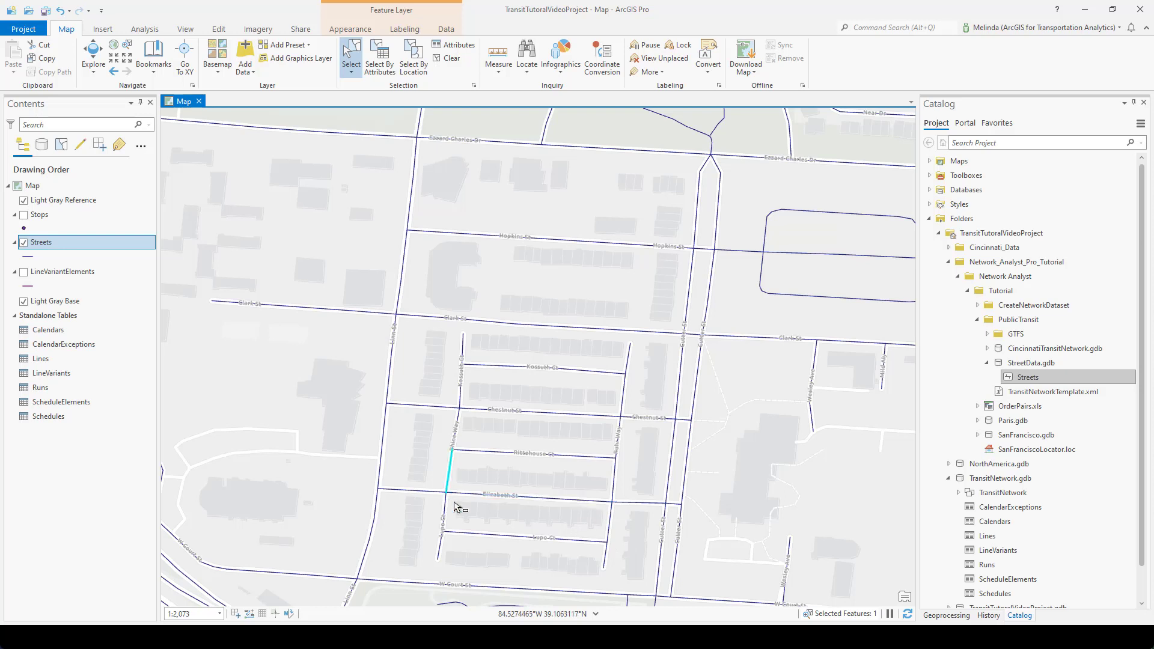
click(389, 378)
click(397, 404)
click(389, 378)
Open the attribute table of the Streets layer and examine its RestrictPedestrians field
right_click(40, 243)
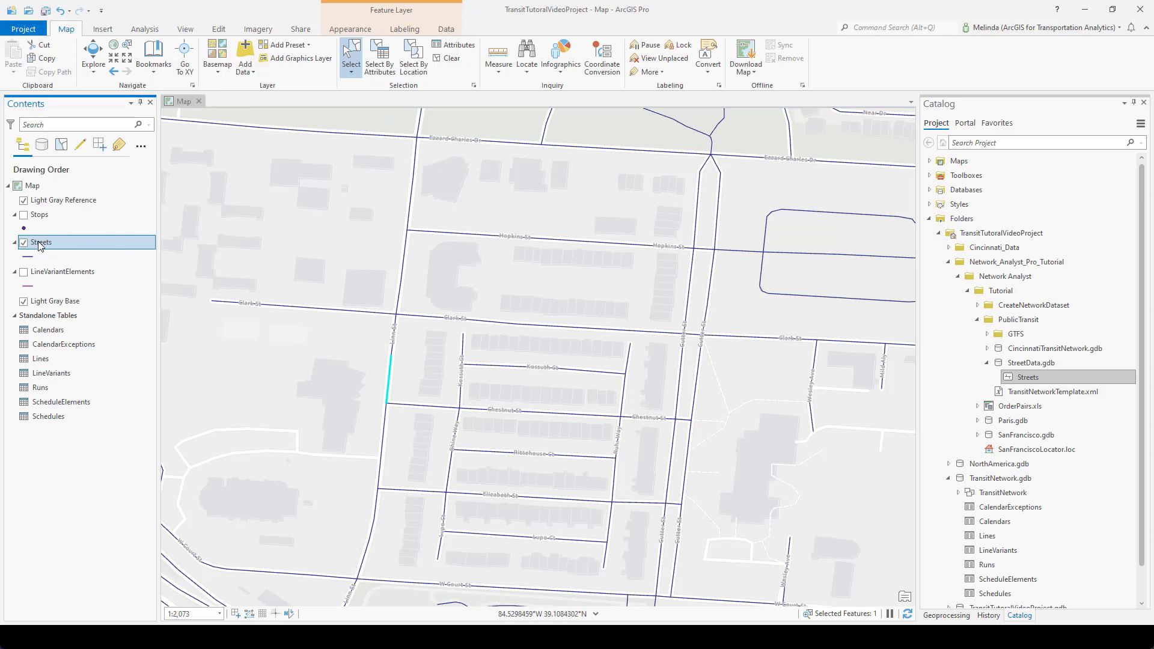
click(88, 279)
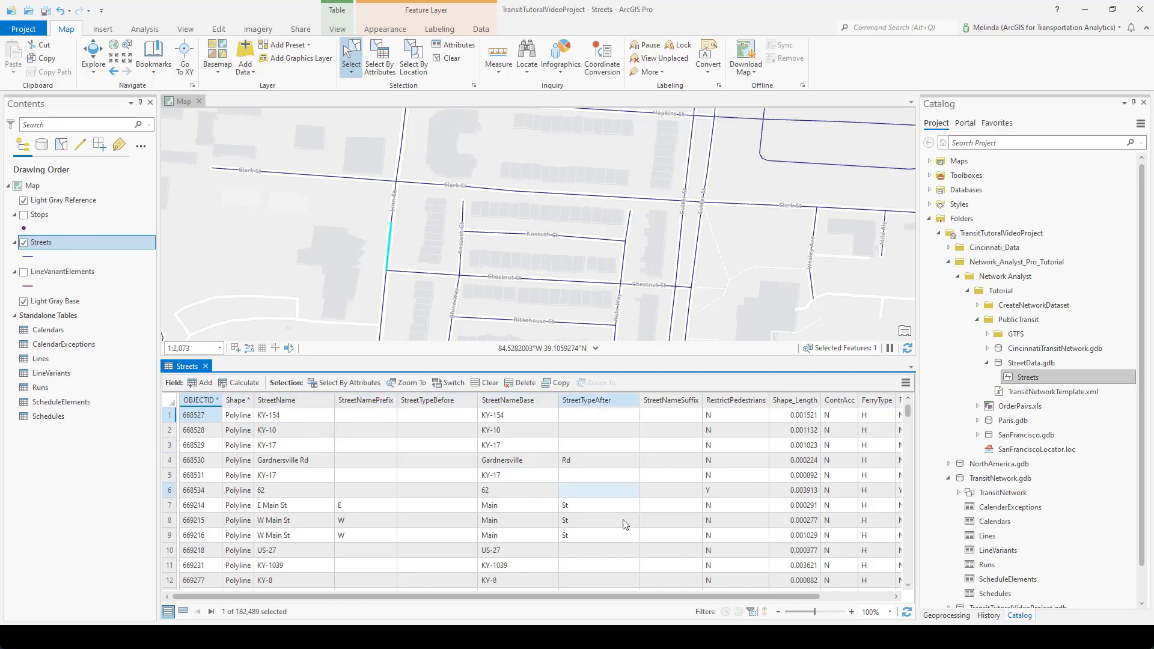
drag(729, 594, 886, 608)
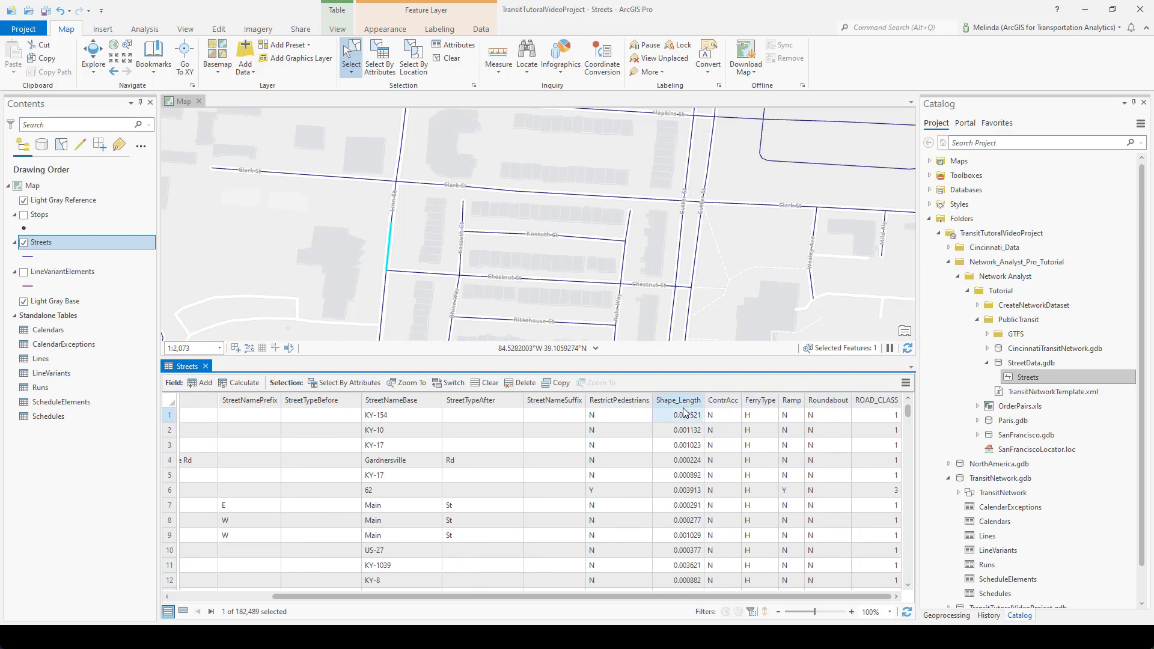
click(643, 399)
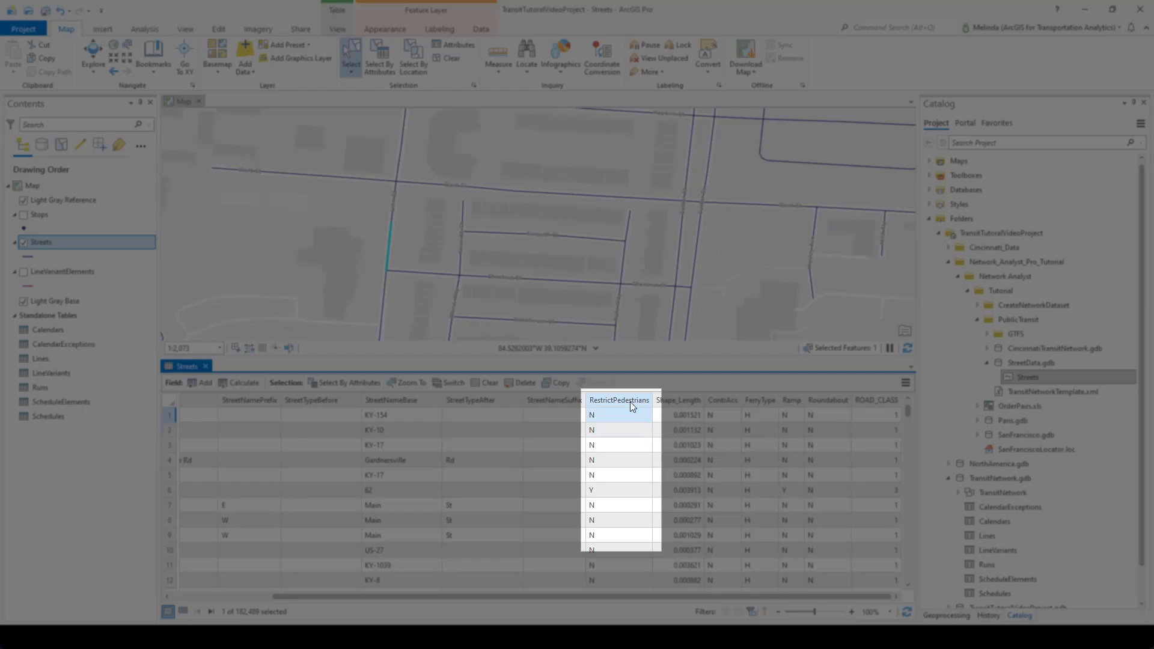
mouse_move(630, 402)
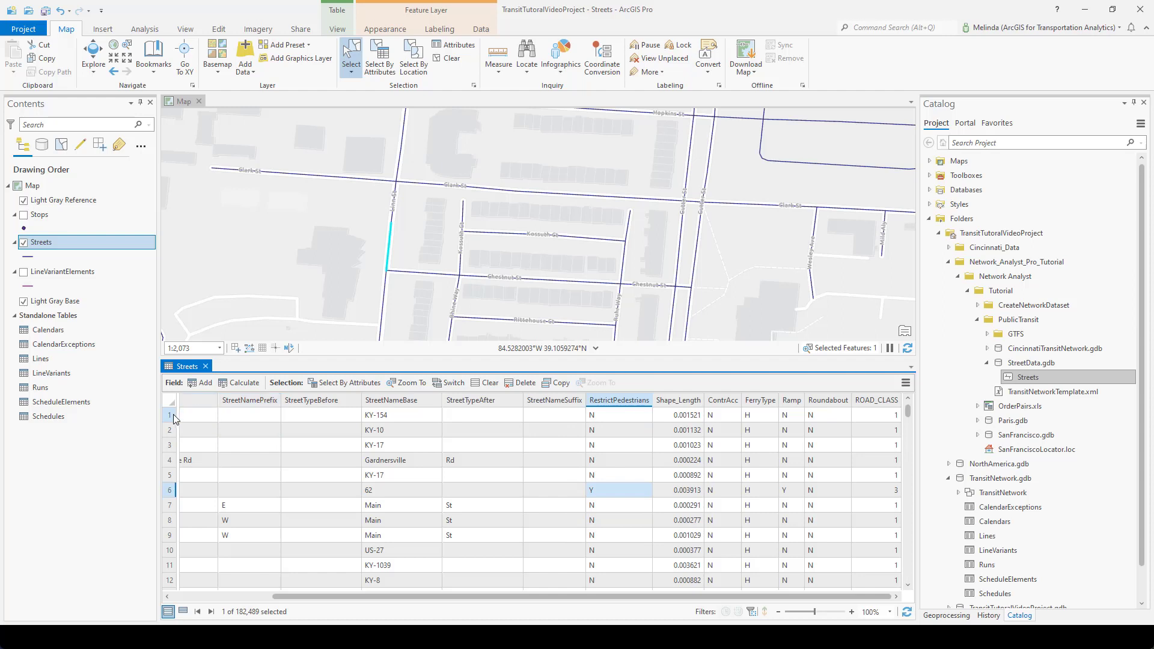
Select the first Streets record, KY-154, and zoom the map to it with its surrounding roads in view
click(173, 414)
right_click(172, 414)
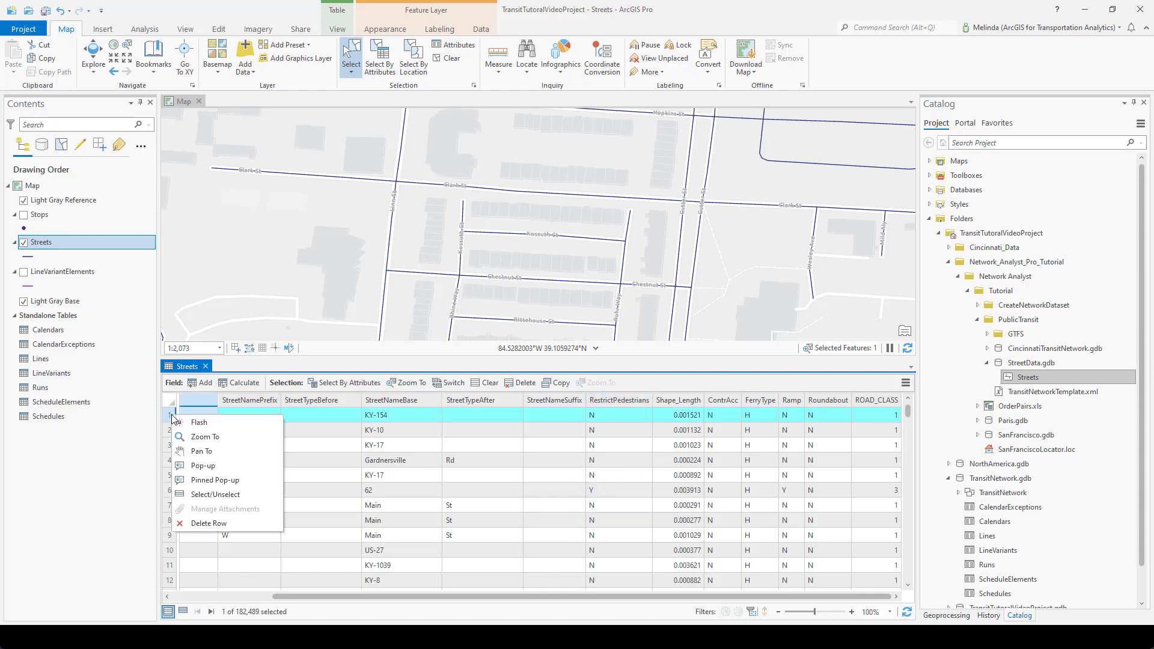
click(218, 443)
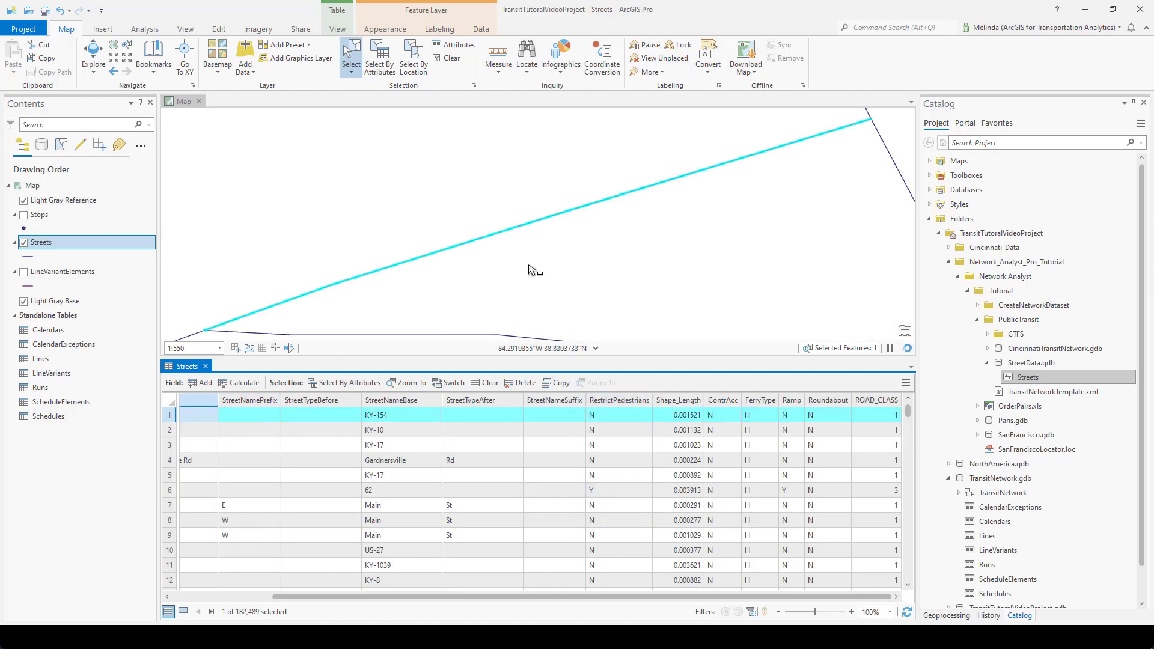
scroll(539, 276, down, 5)
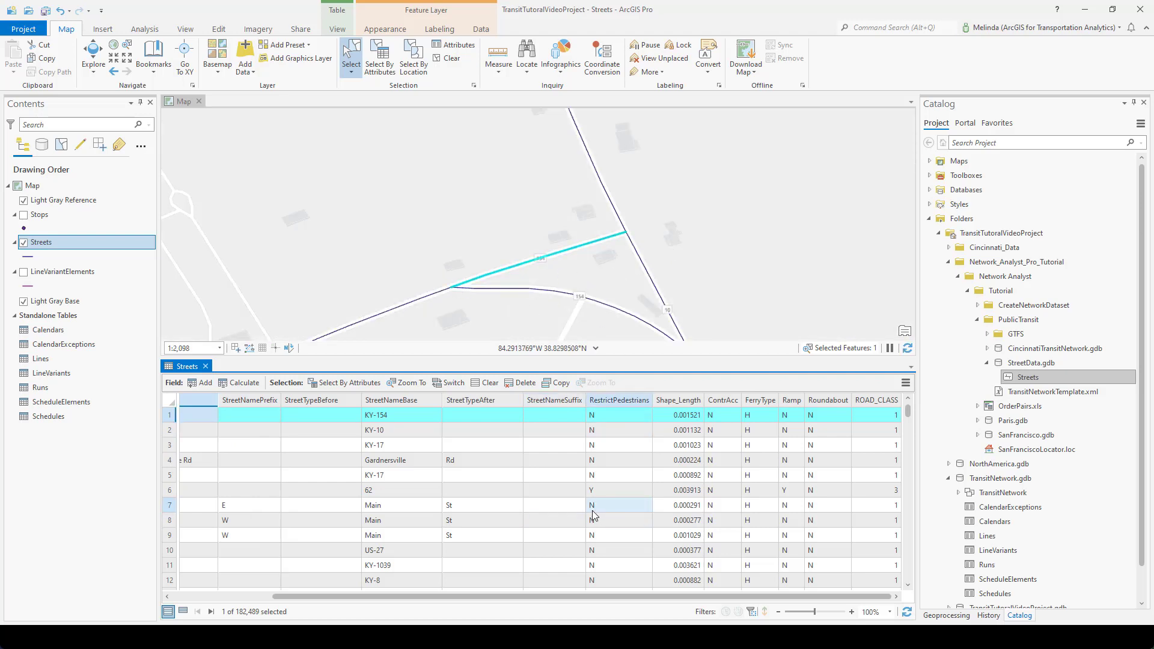
Select the street record in row 6 and zoom the map to that ramp and its surrounding roads
click(169, 490)
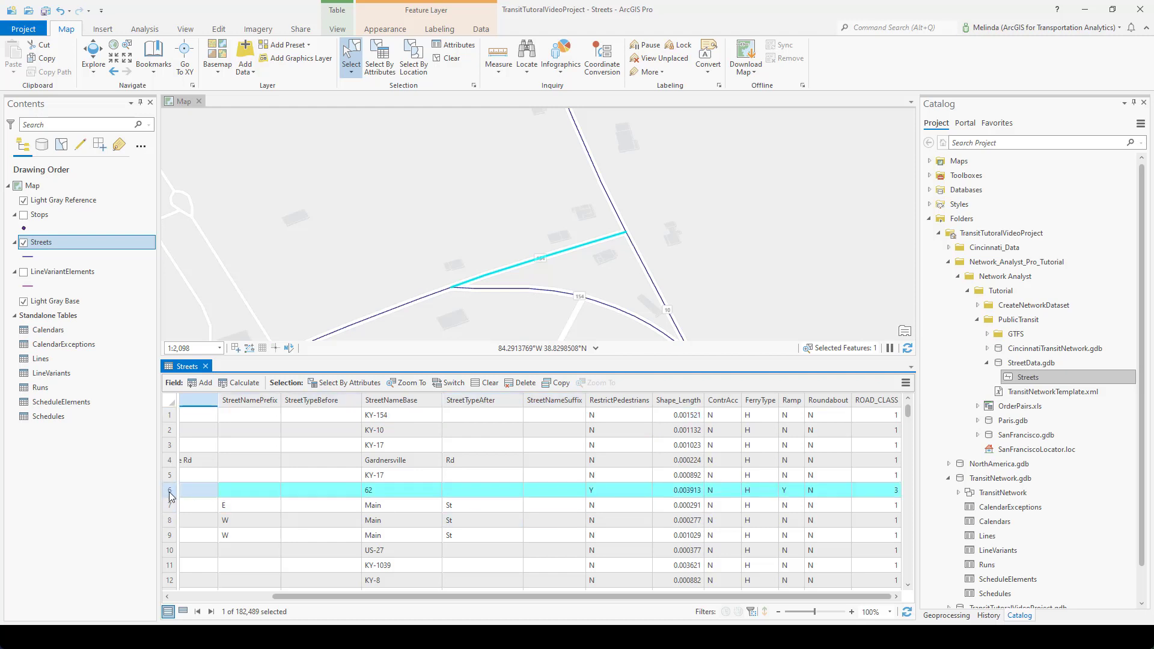
right_click(170, 494)
click(175, 492)
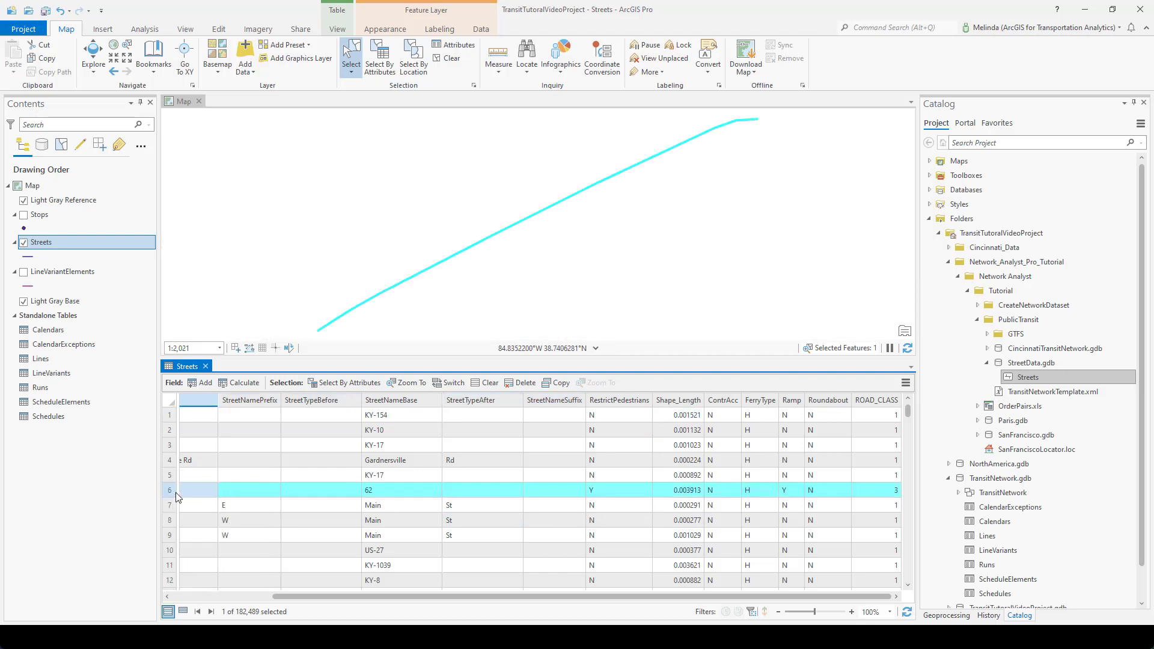
scroll(620, 240, down, 3)
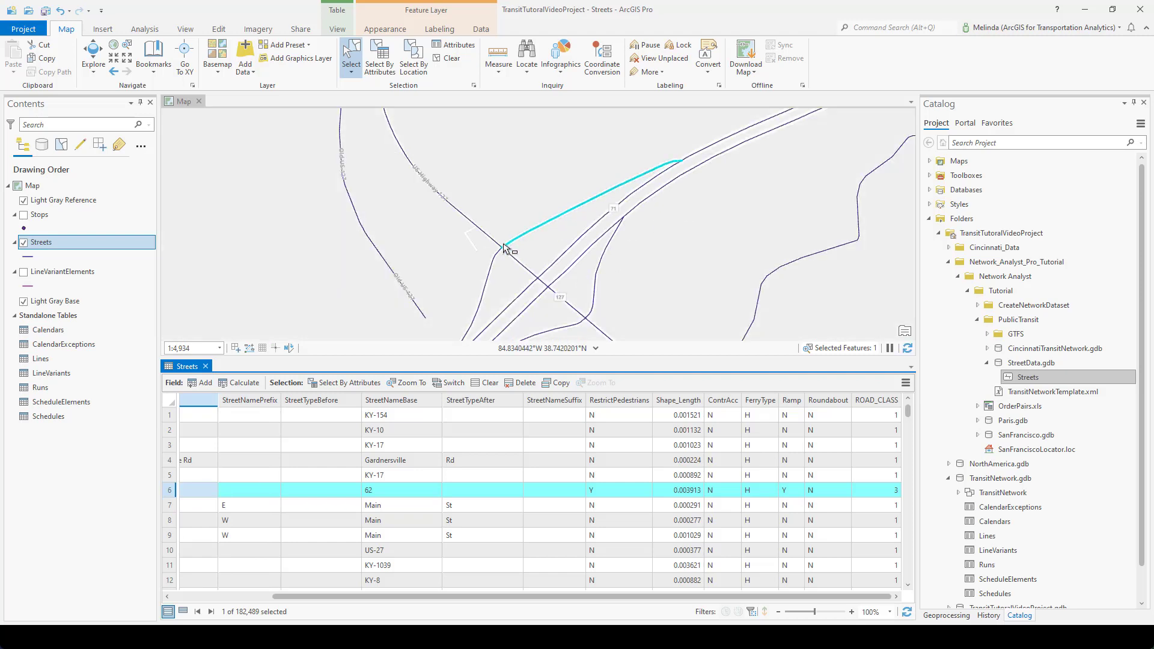
Compare the RestrictPedestrians value of the selected ramp with the values of the other street records
click(606, 489)
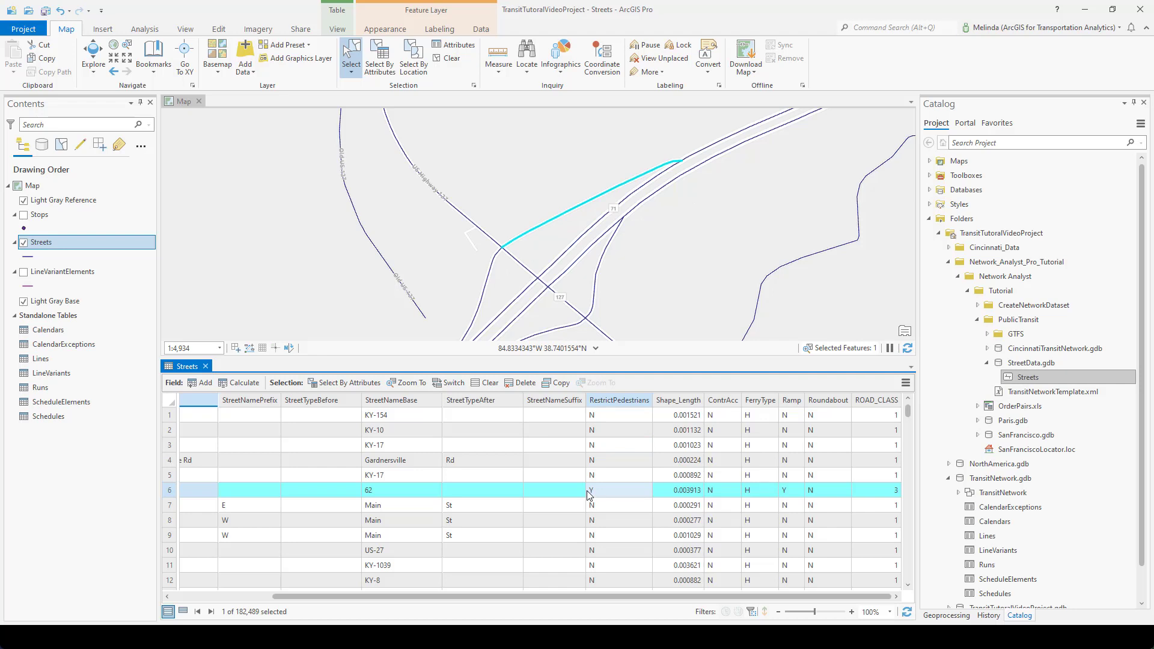
click(585, 491)
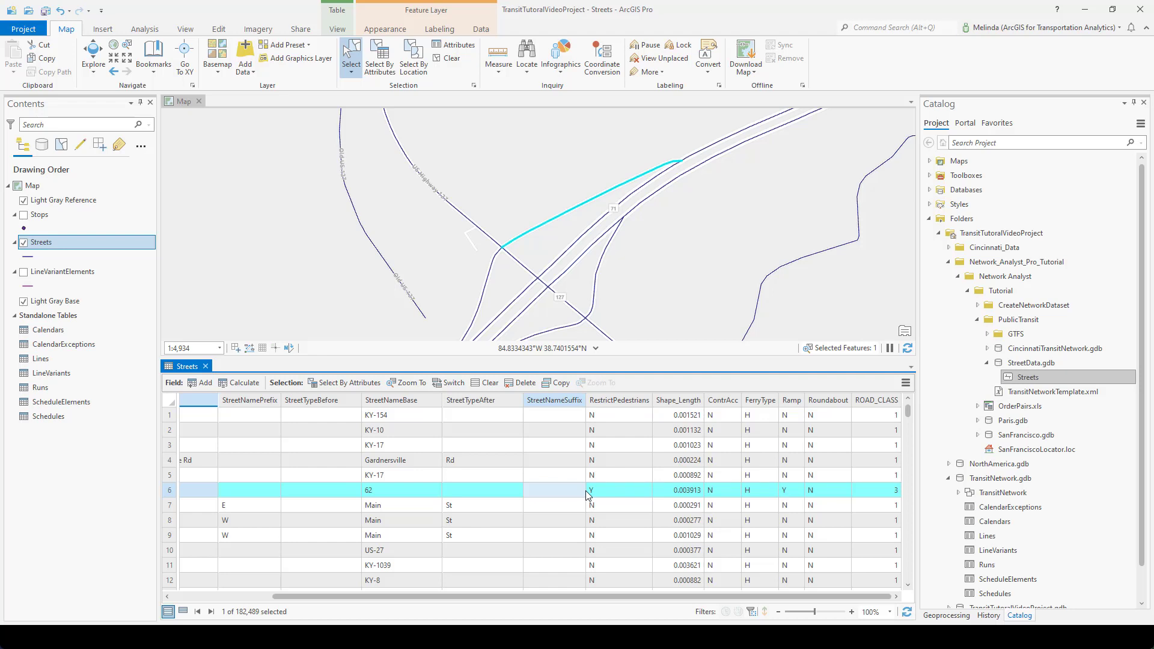
click(585, 491)
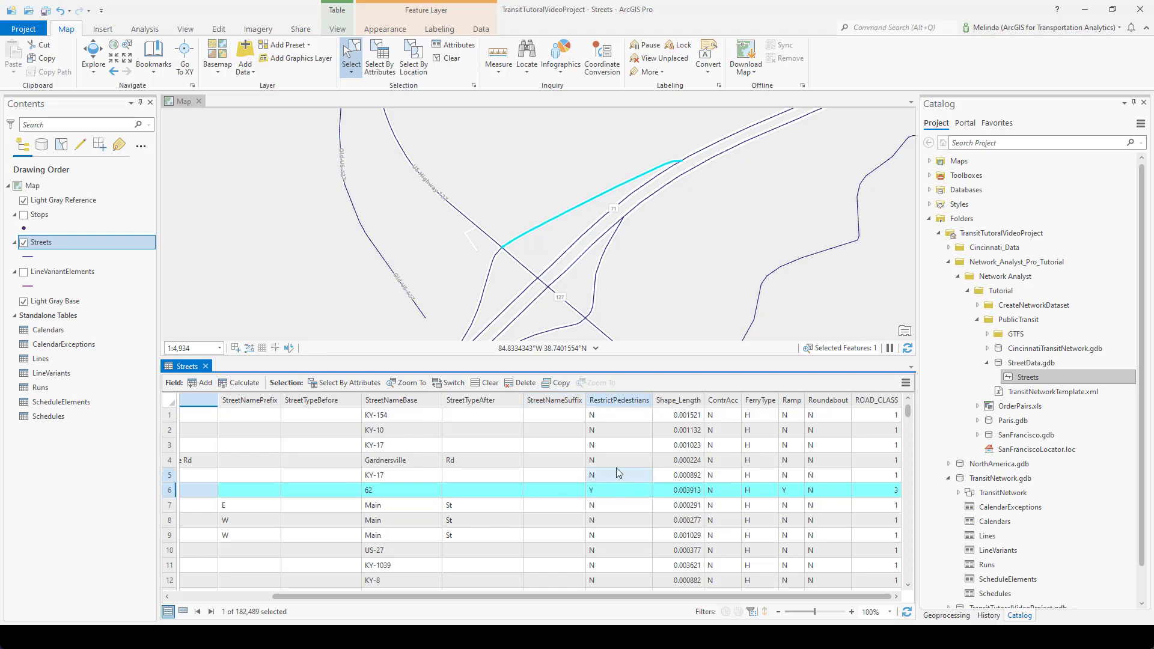
click(644, 414)
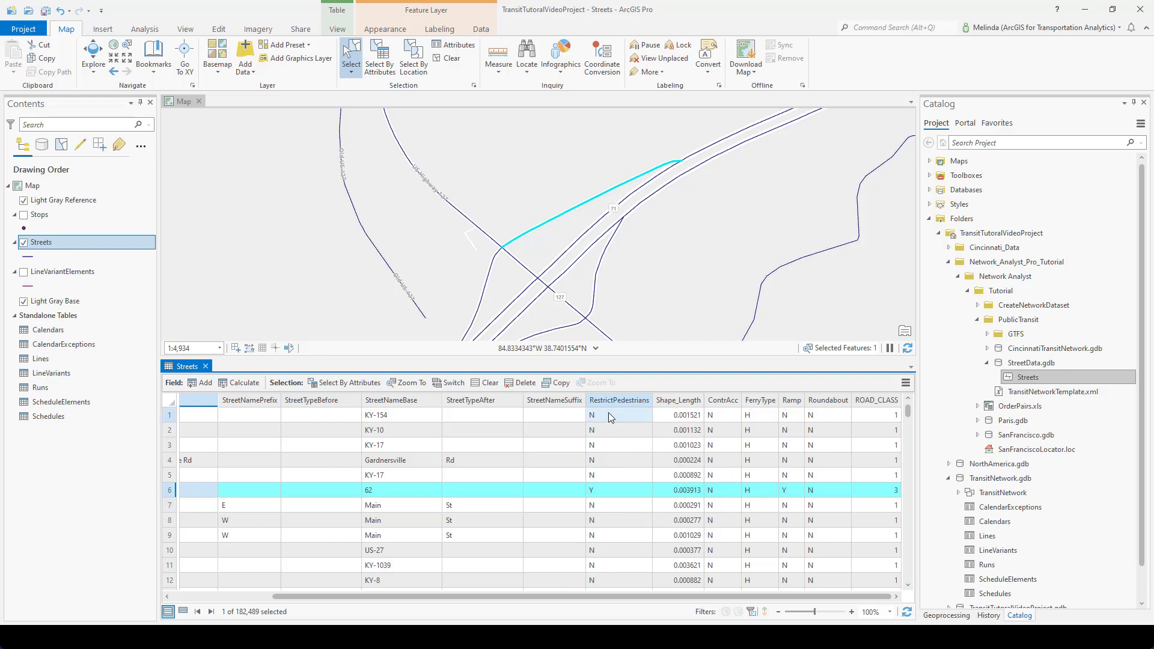
click(604, 476)
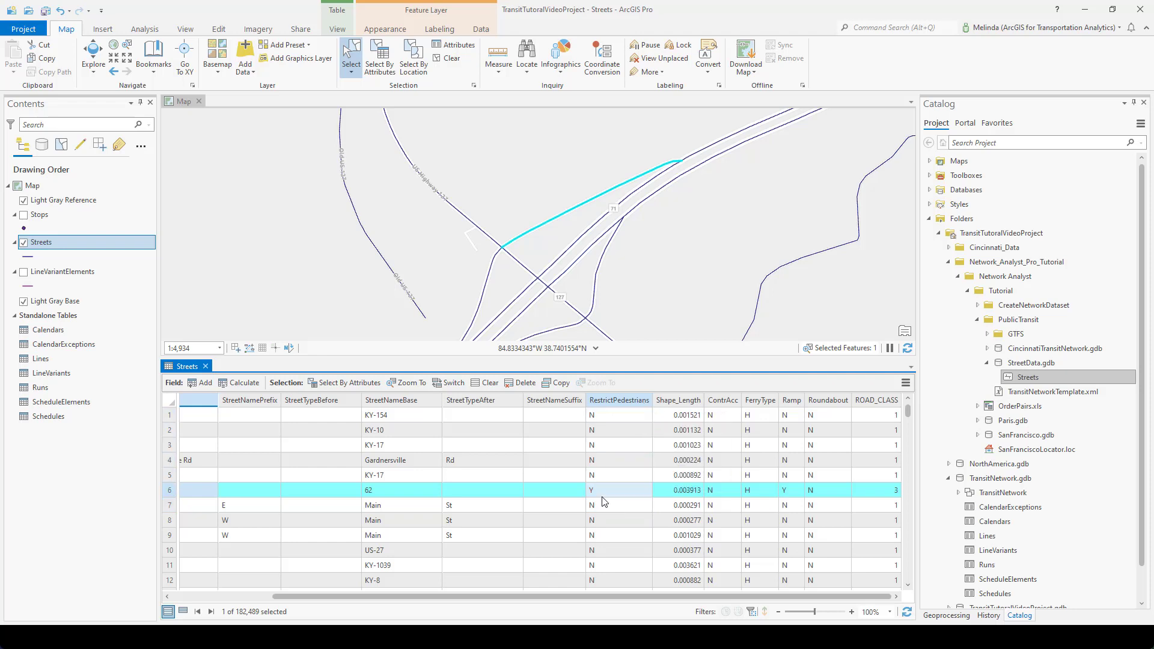
click(612, 466)
click(609, 419)
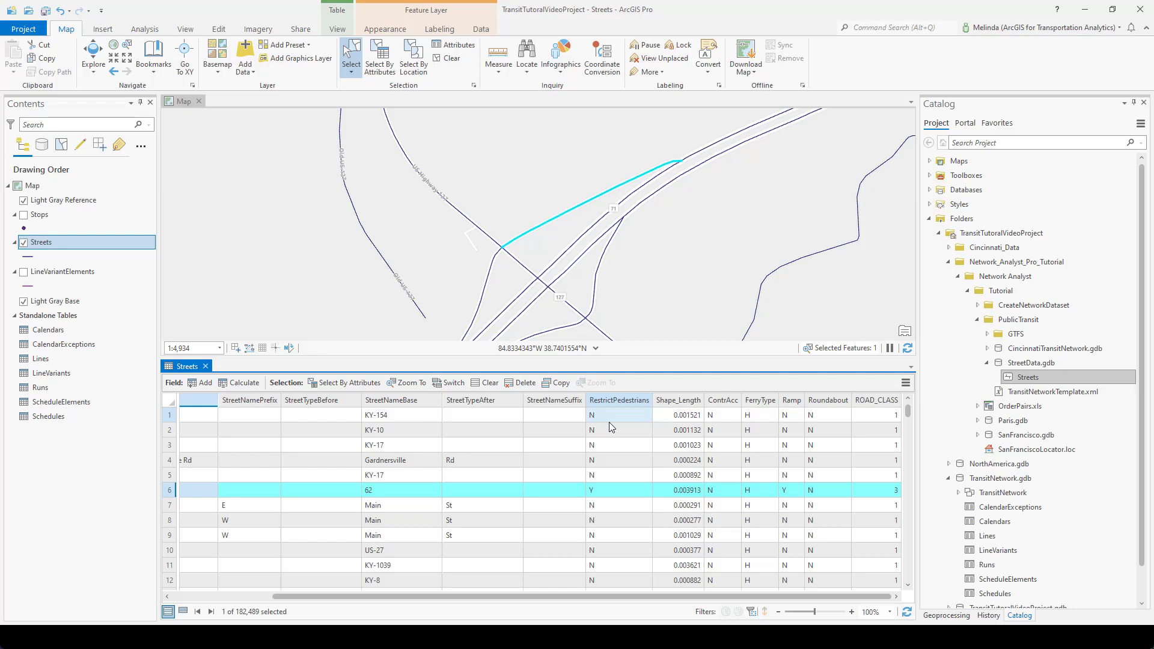
Examine the ROAD_CLASS field in the Streets attribute table
click(881, 400)
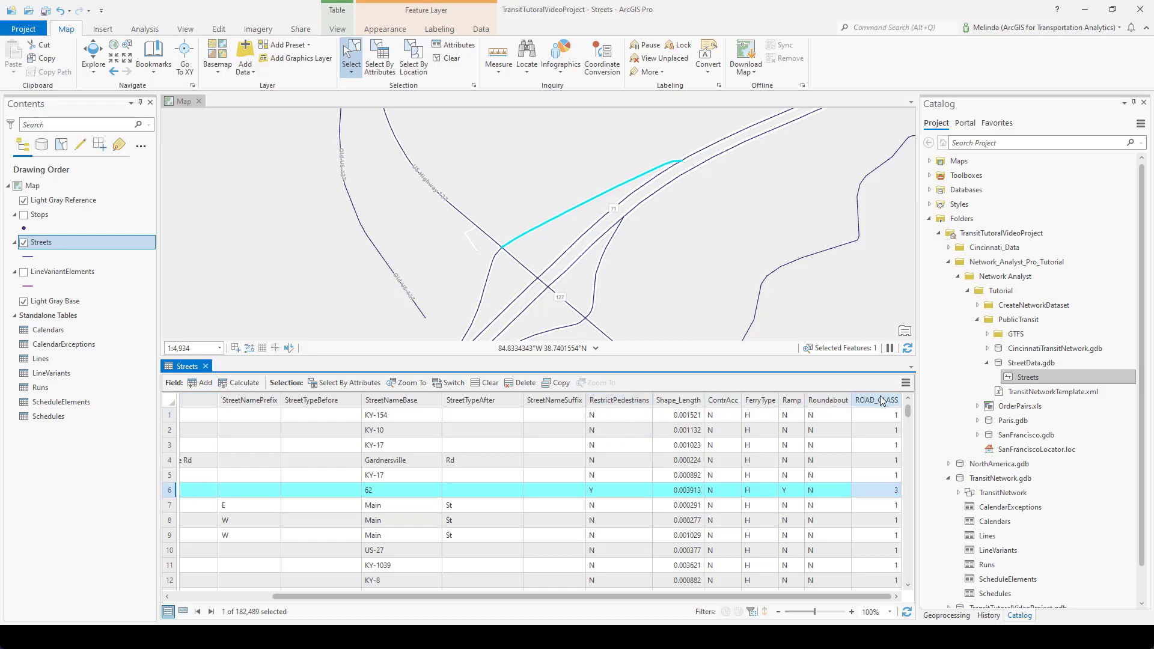
click(869, 413)
mouse_move(865, 409)
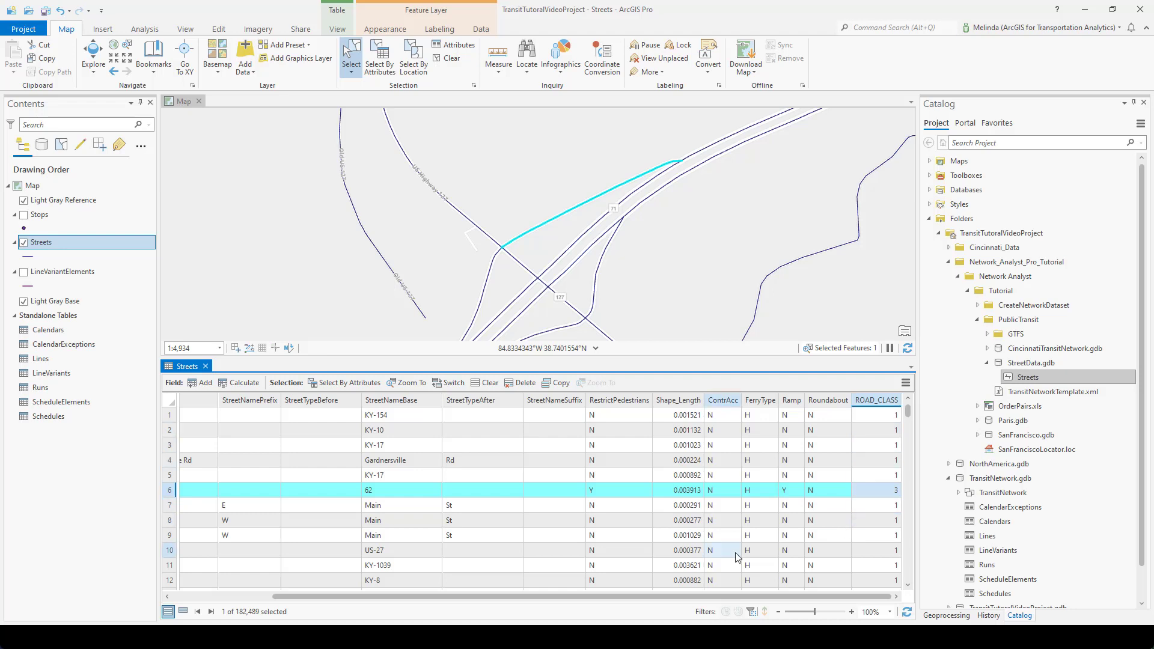
Close the Streets attribute table and clear the feature selection on the map
click(206, 365)
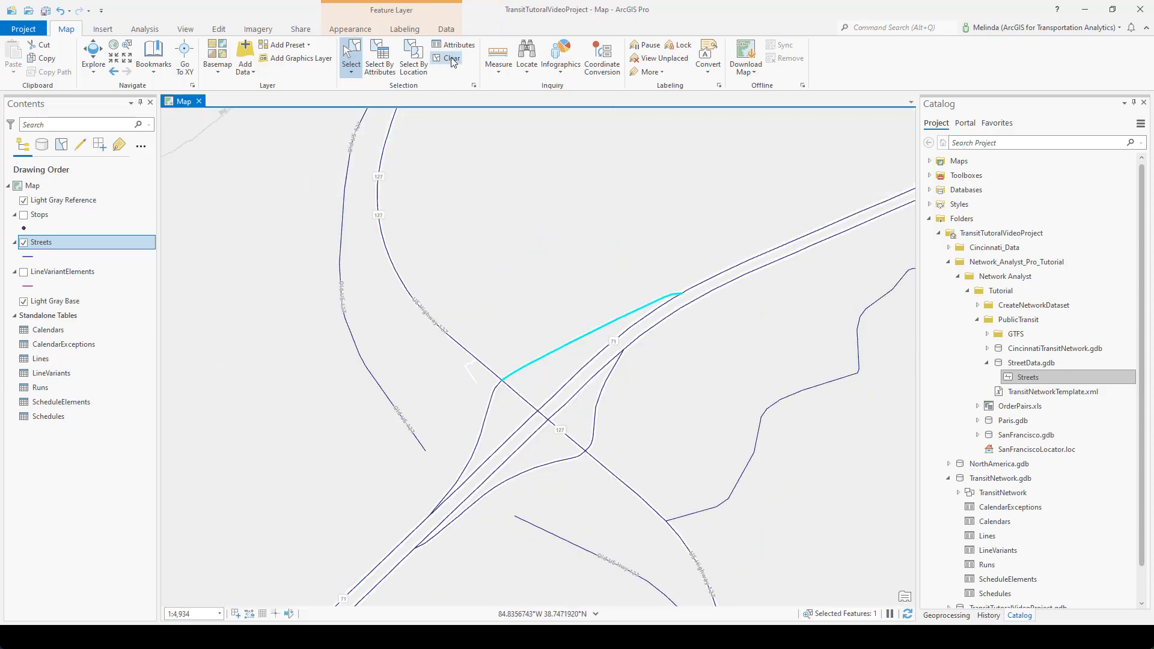
click(451, 60)
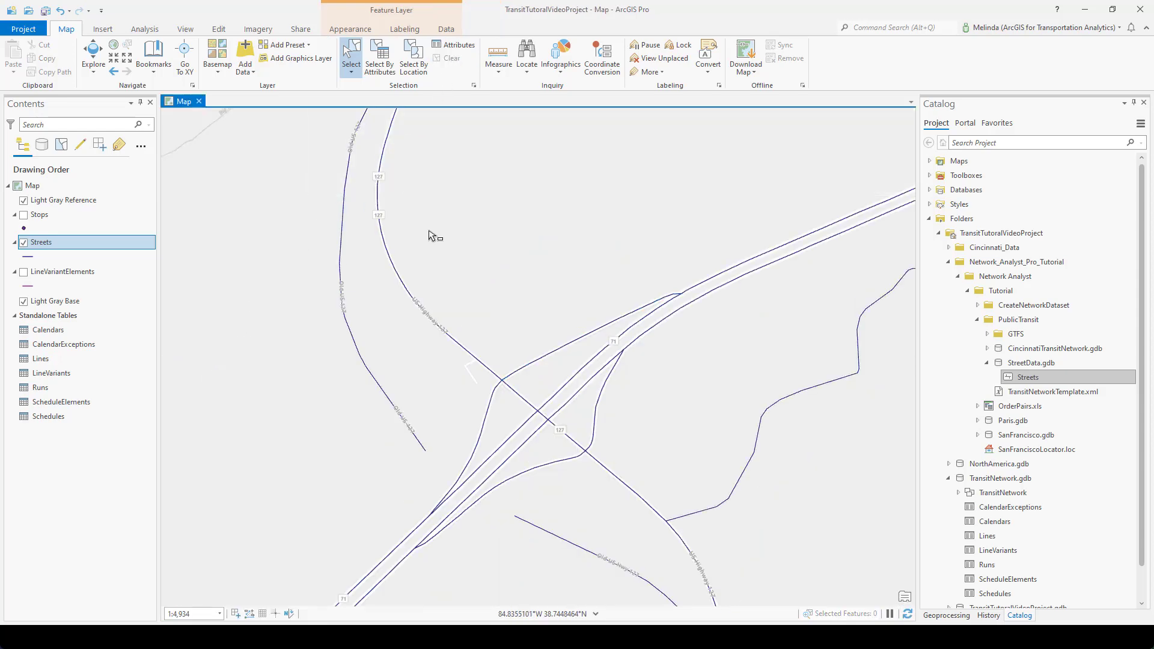
Locate the Streets feature class in StreetData.gdb and the TransitNetwork feature dataset in TransitNetwork.gdb
click(1058, 378)
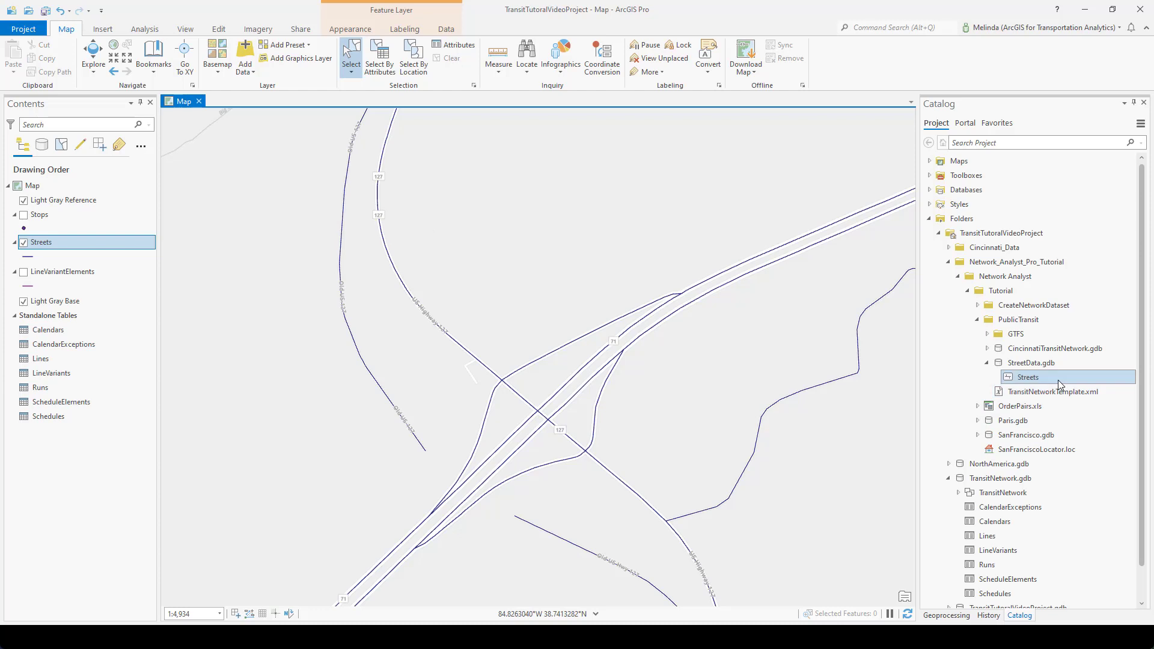
click(1071, 363)
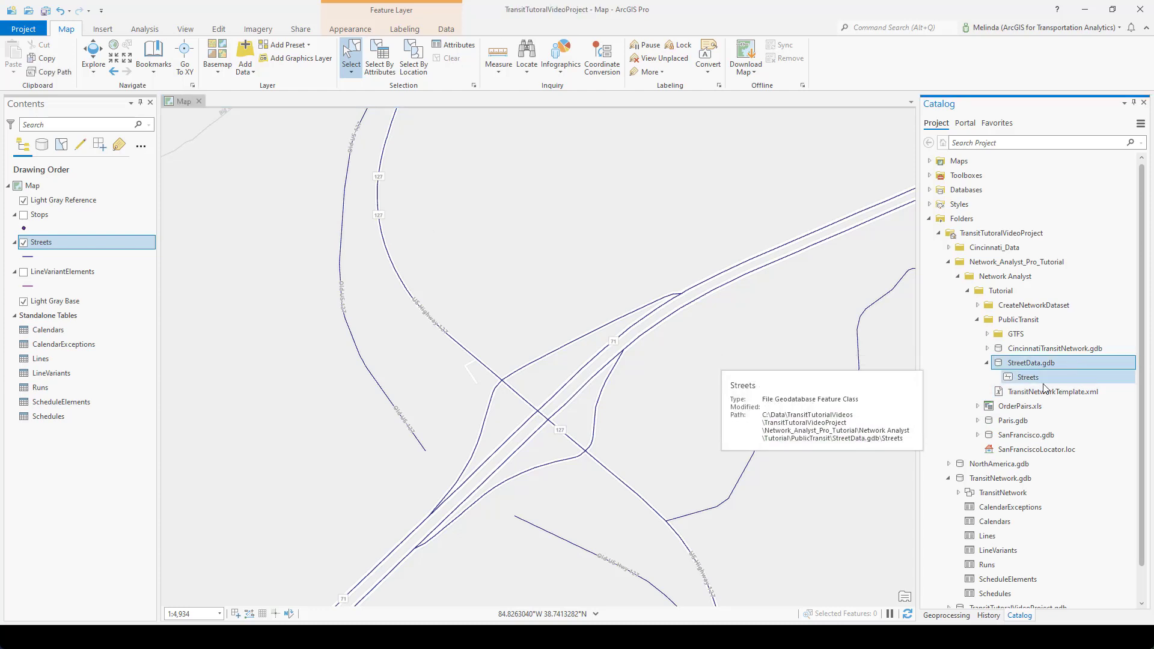
click(1022, 492)
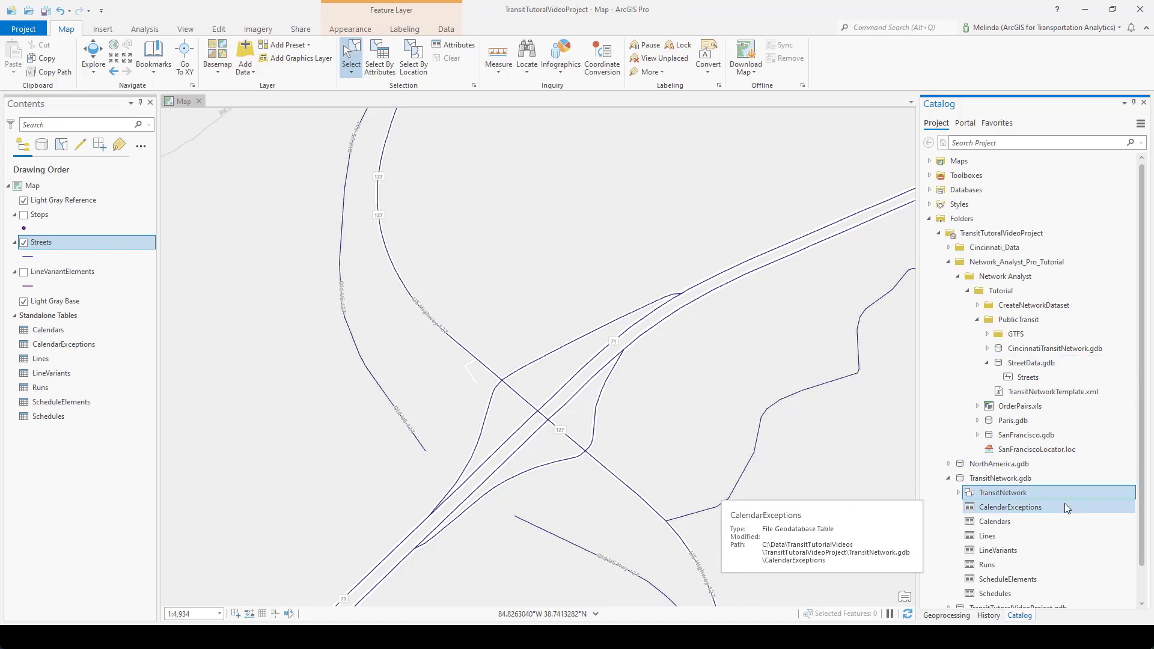
Check the spatial reference in the properties of the TransitNetwork feature dataset
right_click(1023, 377)
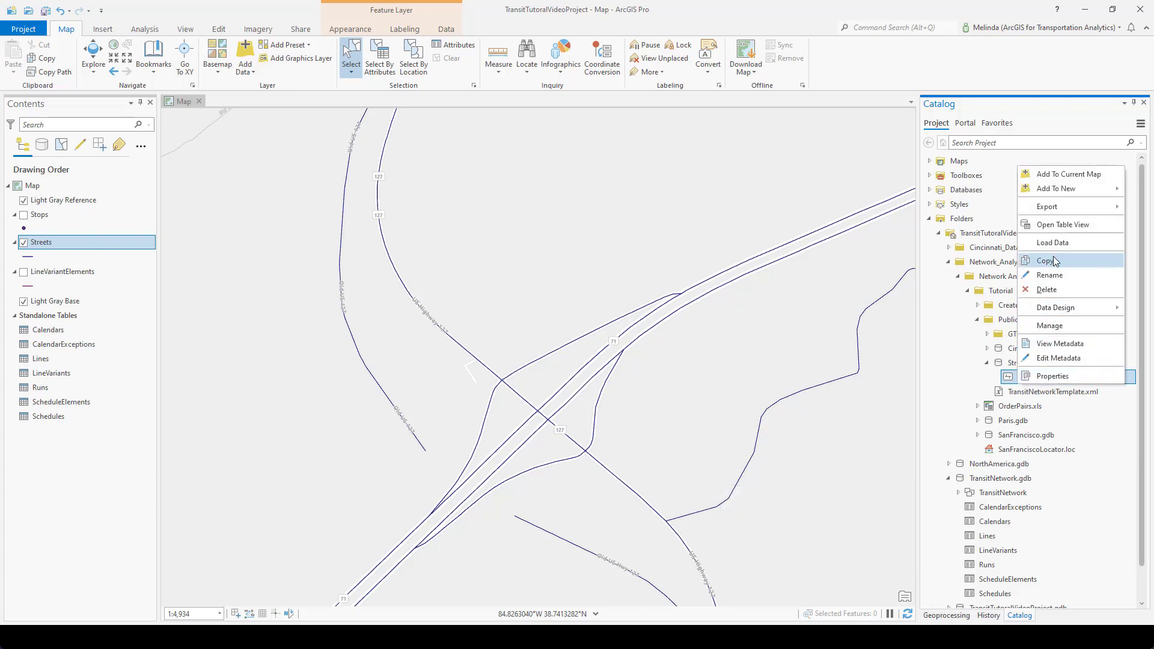
click(1022, 494)
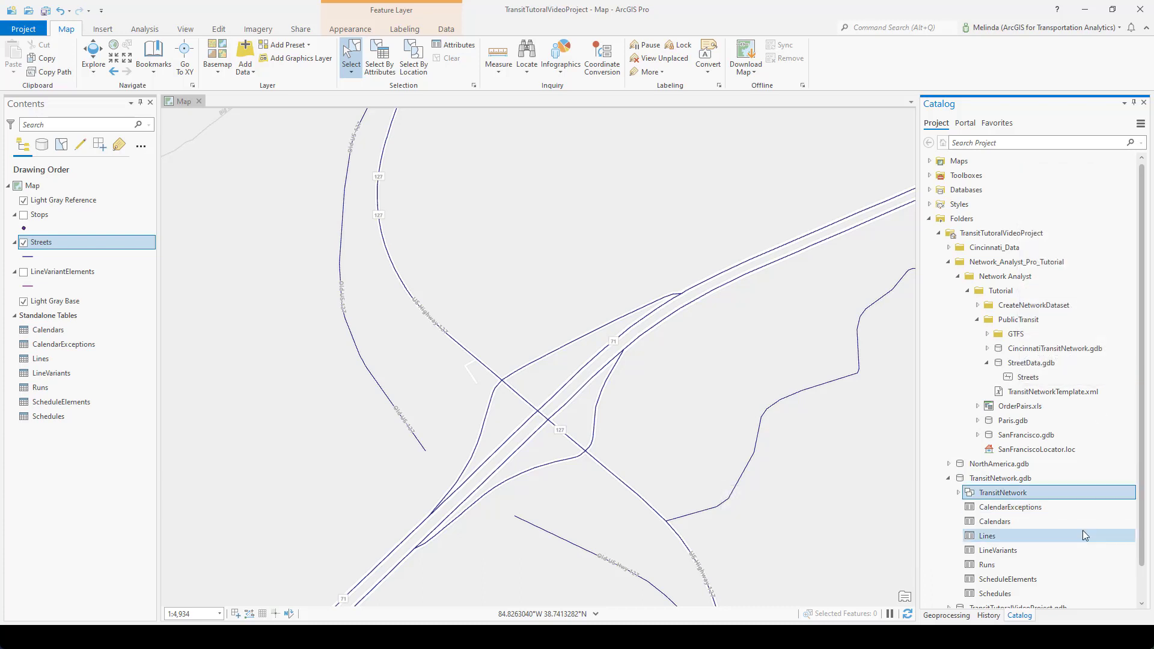
right_click(997, 494)
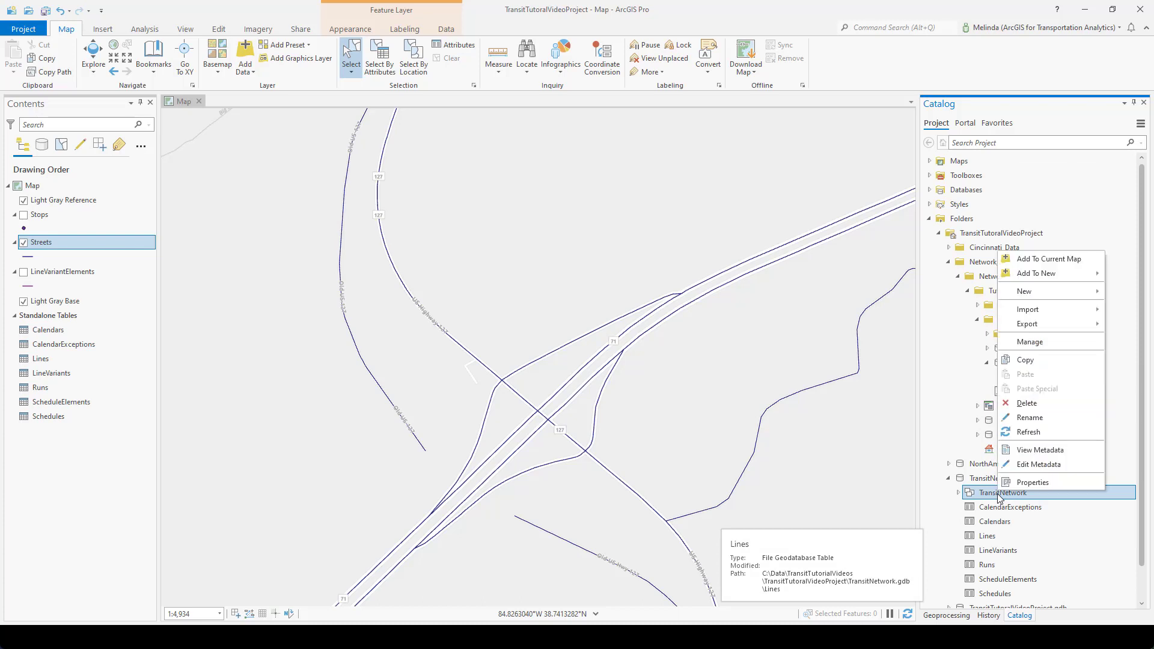
click(1031, 482)
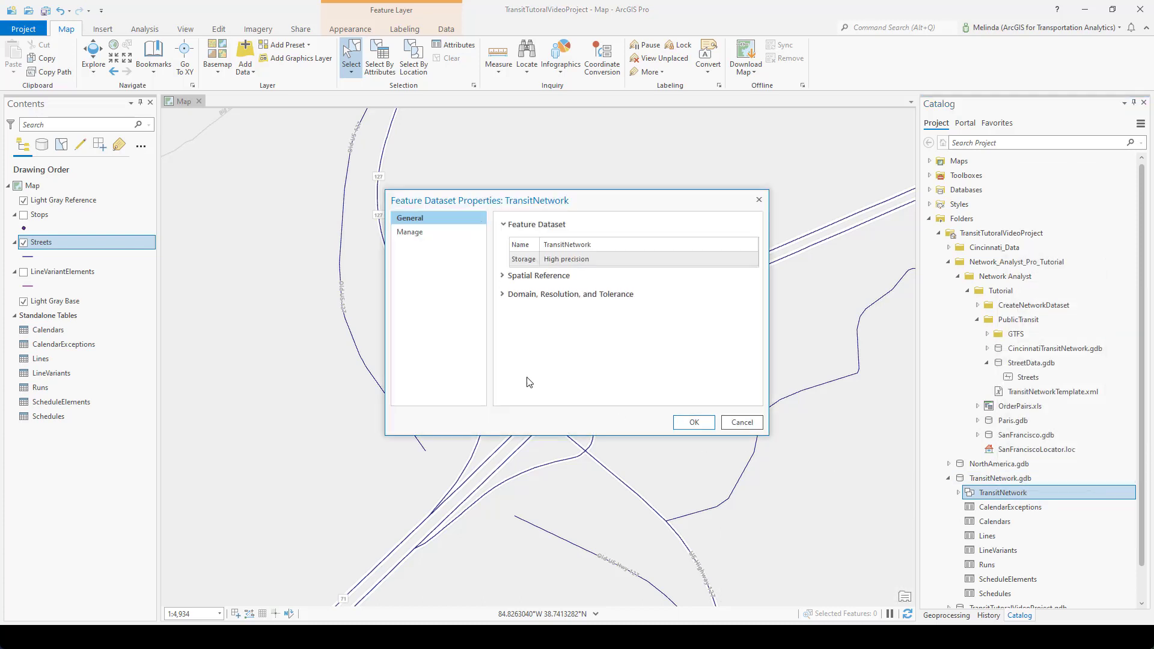
click(502, 276)
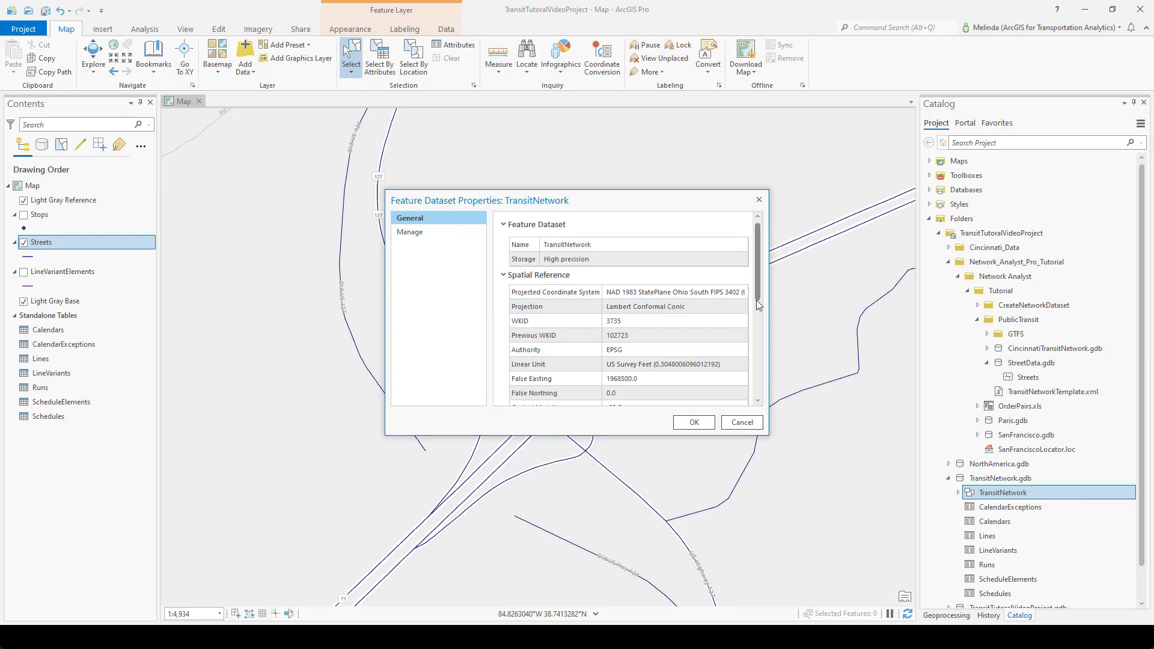
click(758, 199)
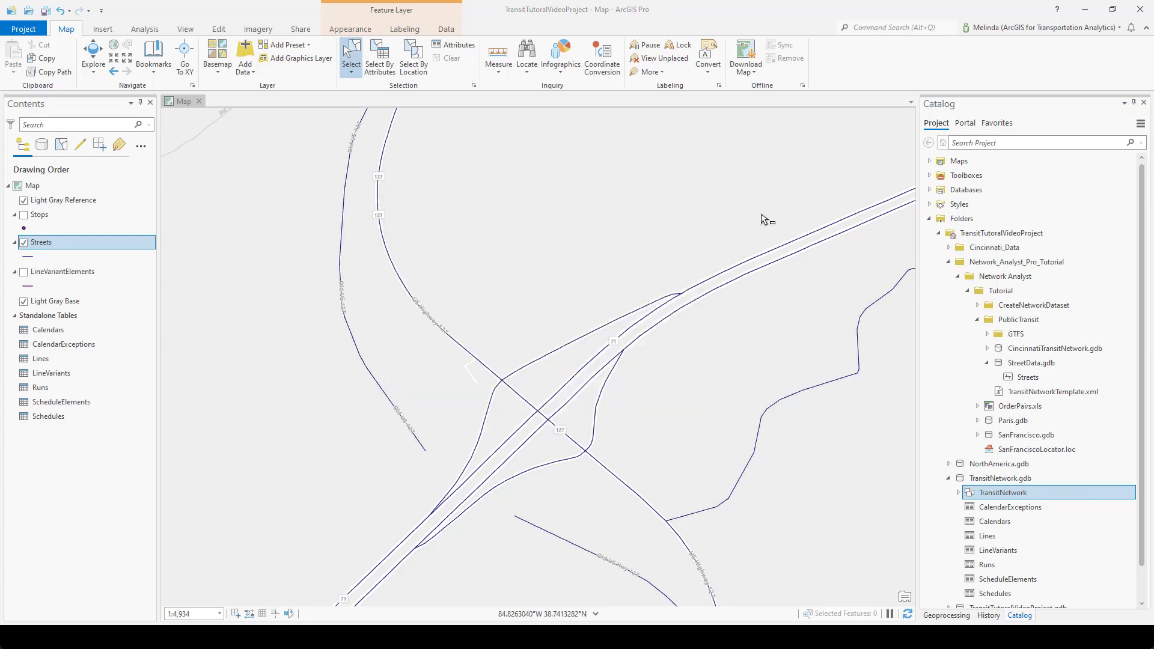
Check the spatial reference in the properties of the Streets feature class in StreetData.gdb
right_click(996, 378)
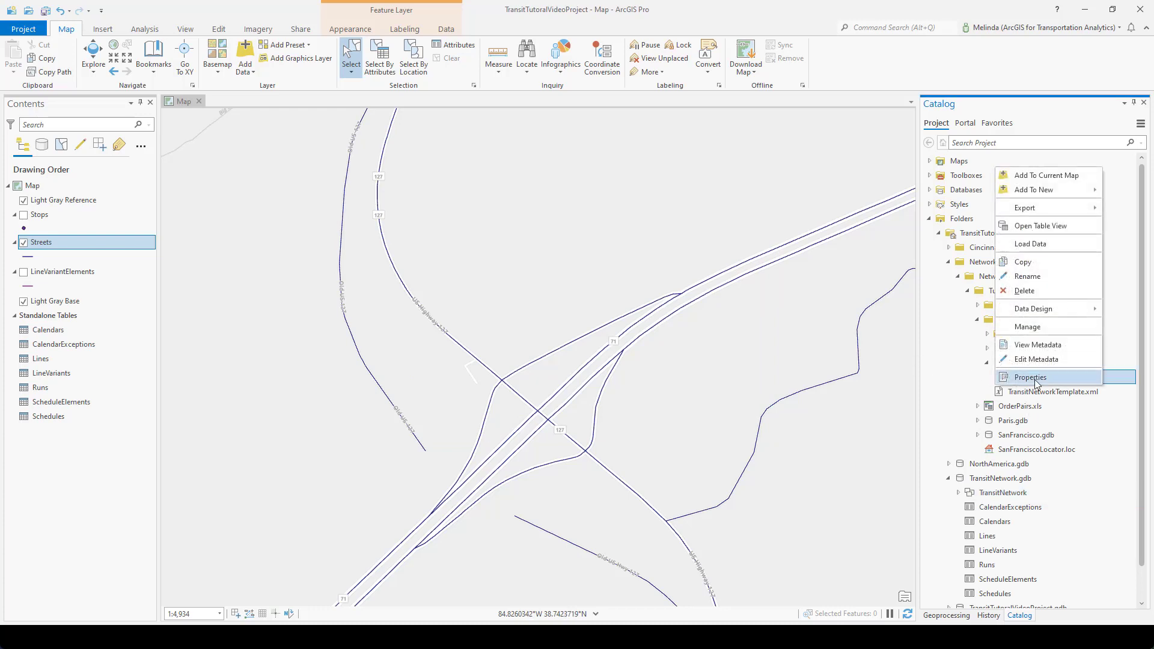
click(1021, 381)
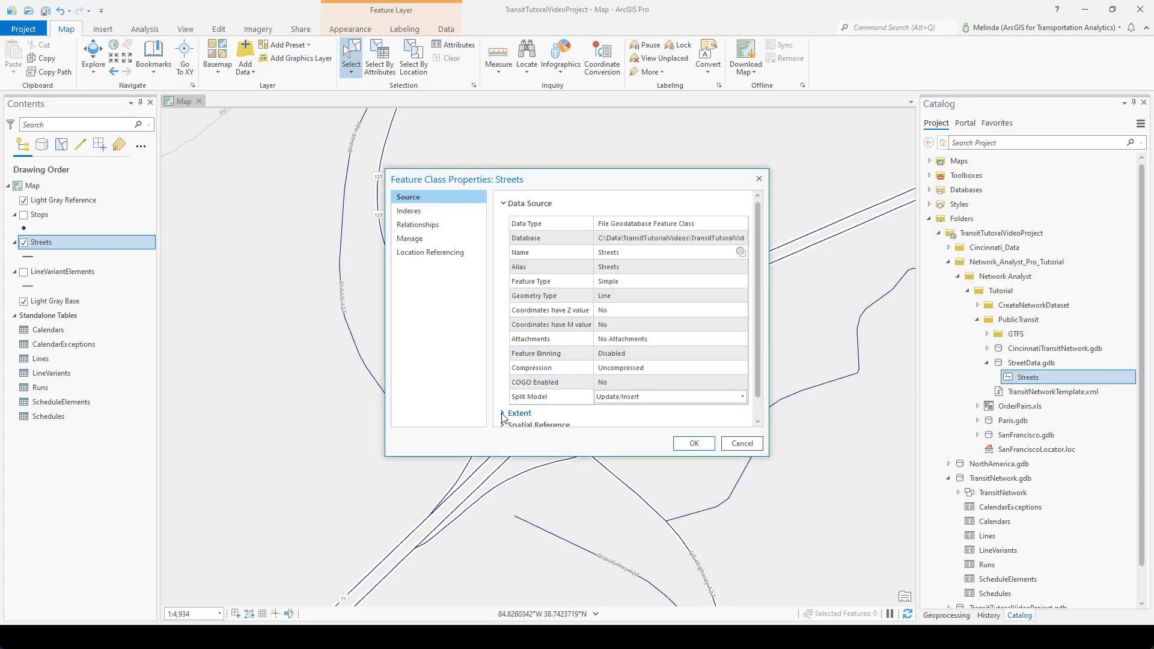
click(504, 422)
scroll(504, 415, down, 6)
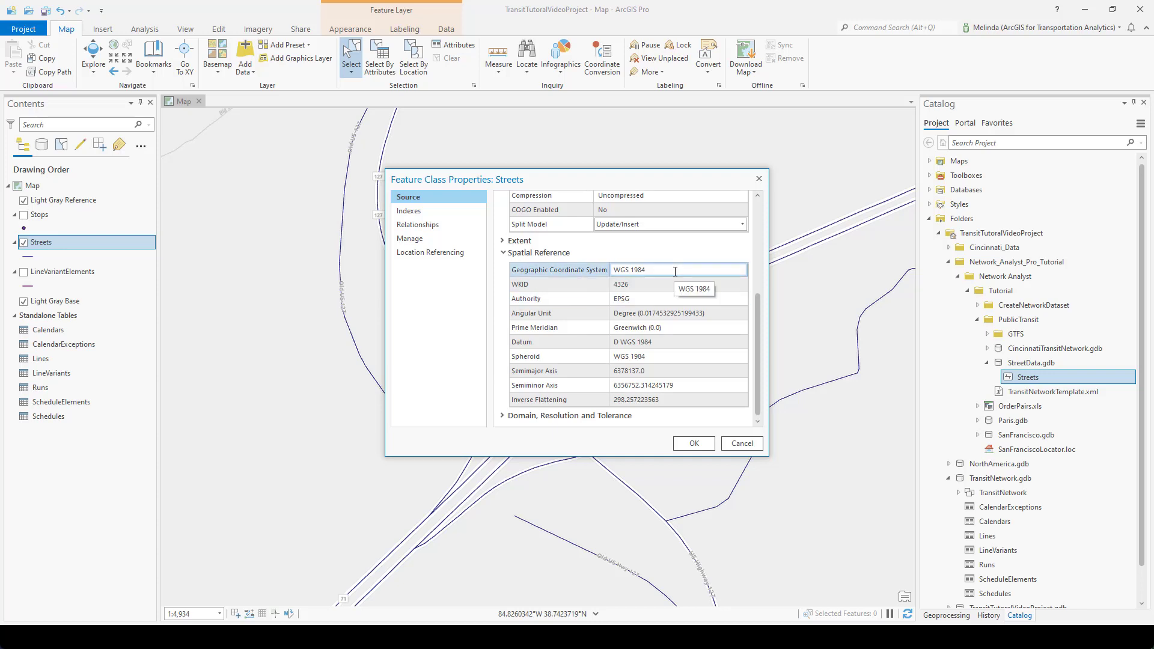
click(759, 179)
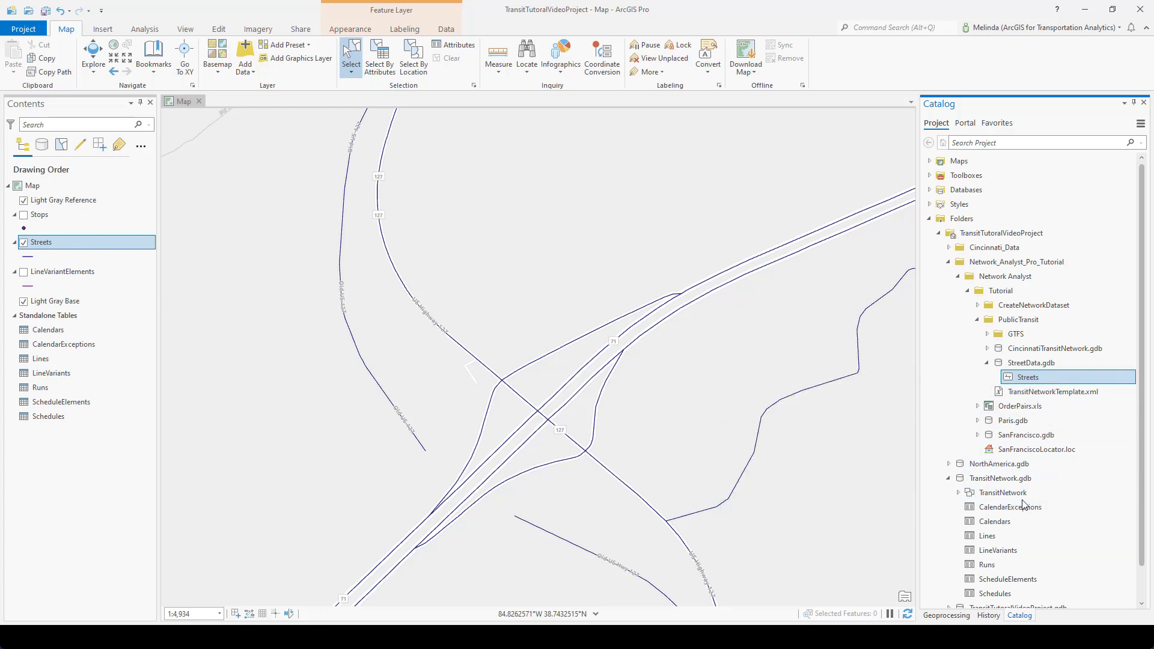
Find the Project geoprocessing tool and open it with Streets as the input feature class
click(957, 615)
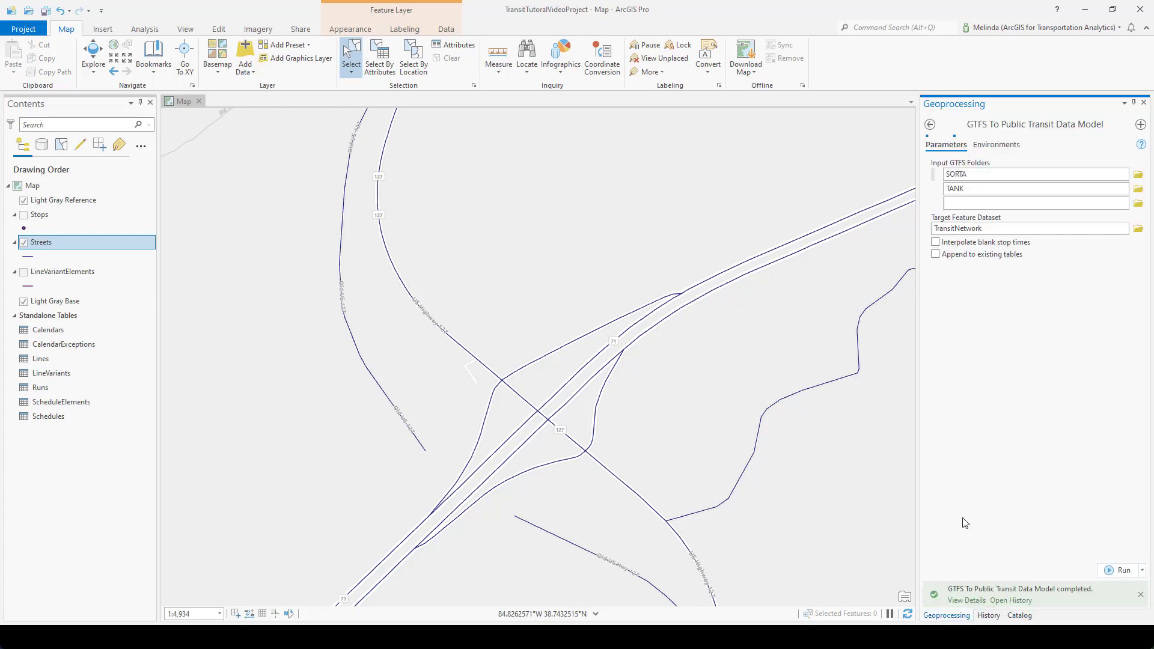
click(929, 124)
click(1114, 125)
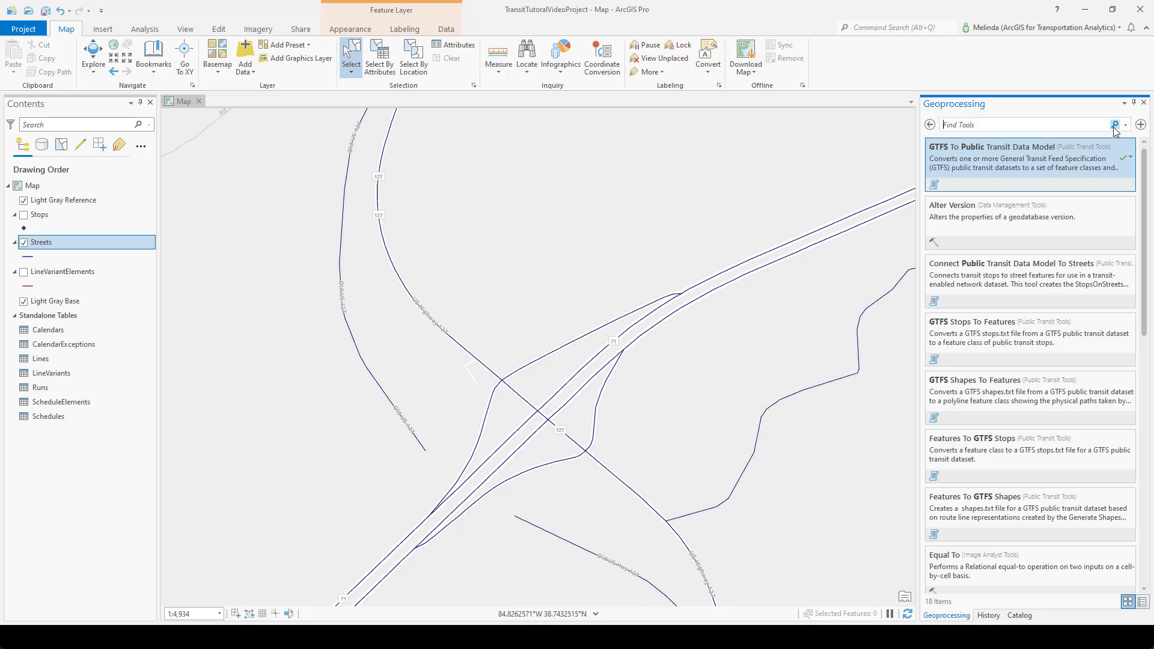
text(project)
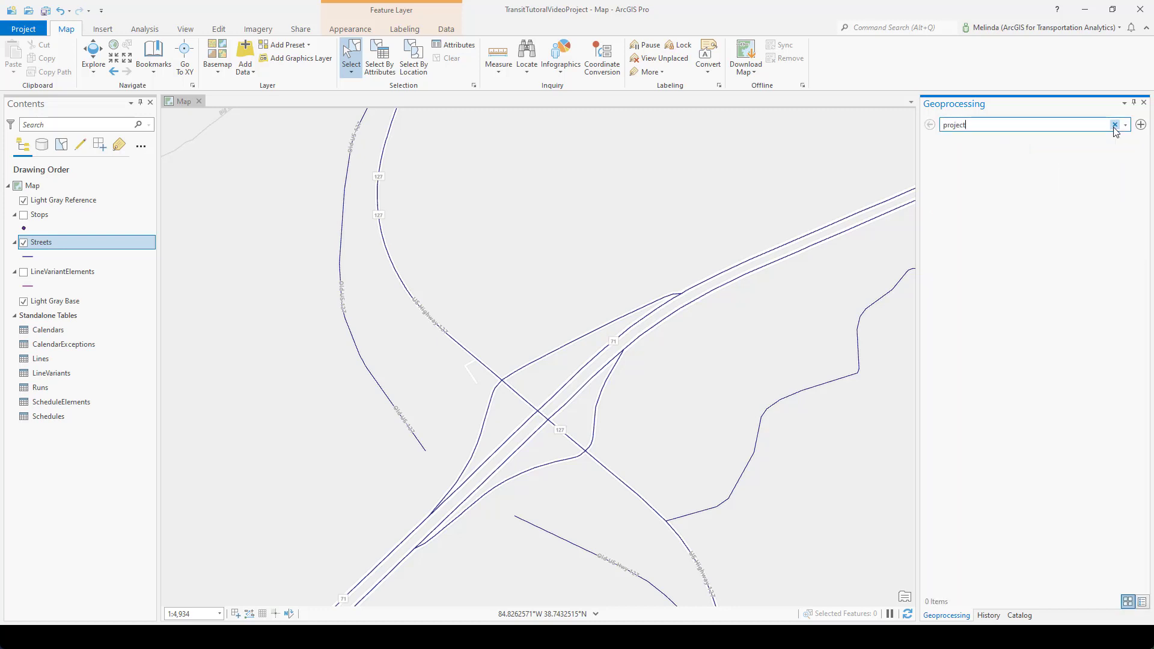
click(1012, 174)
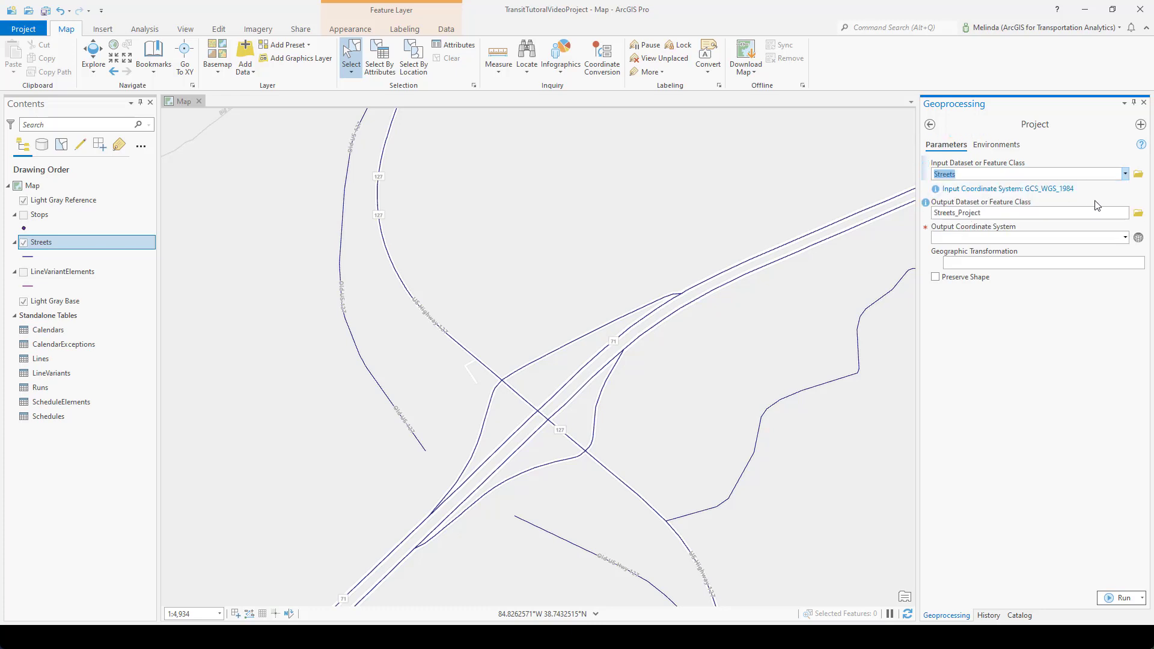
Save the projected output as Streets in the TransitNetwork feature dataset of TransitNetwork.gdb and run the Project tool
click(1137, 214)
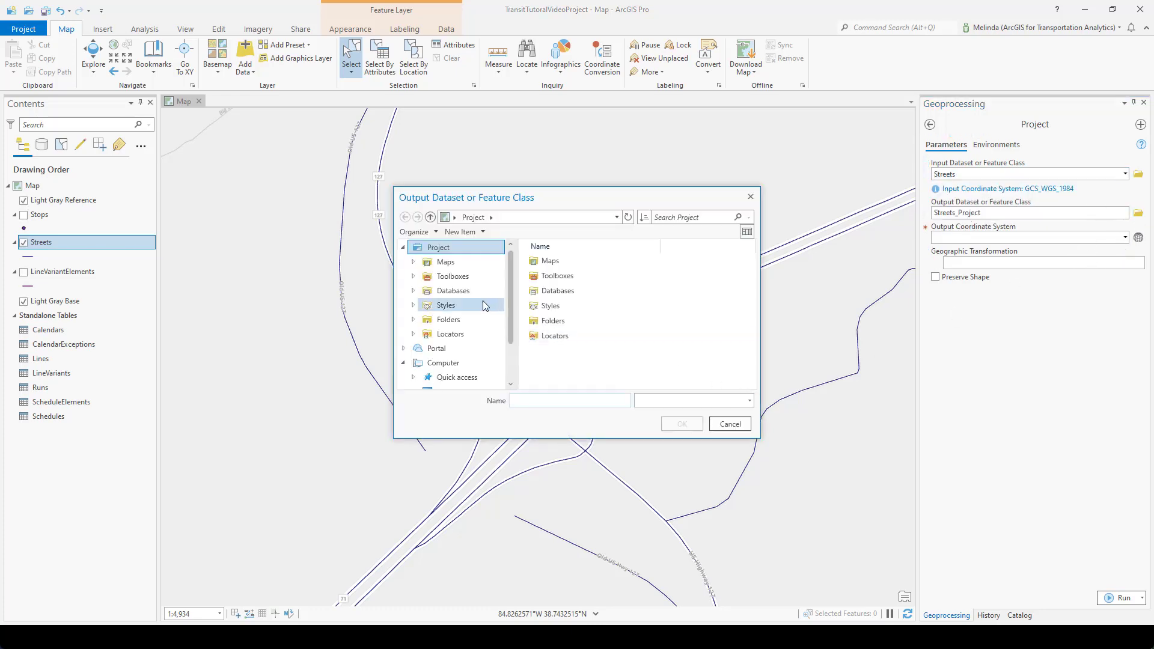
click(453, 291)
double_click(548, 265)
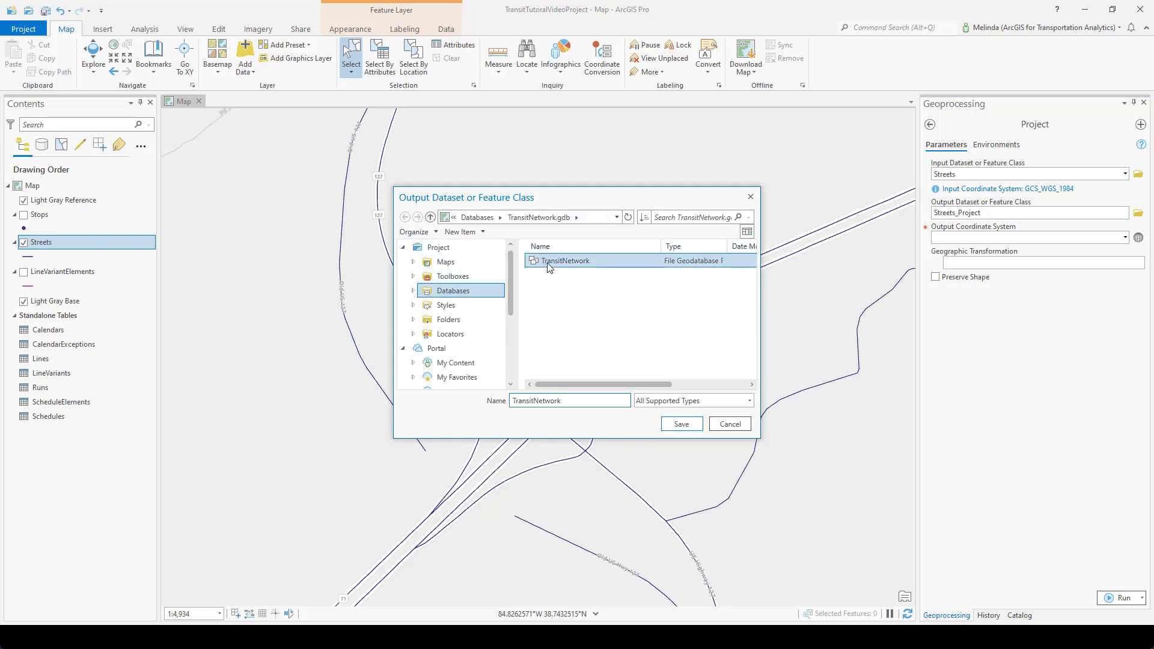
double_click(570, 403)
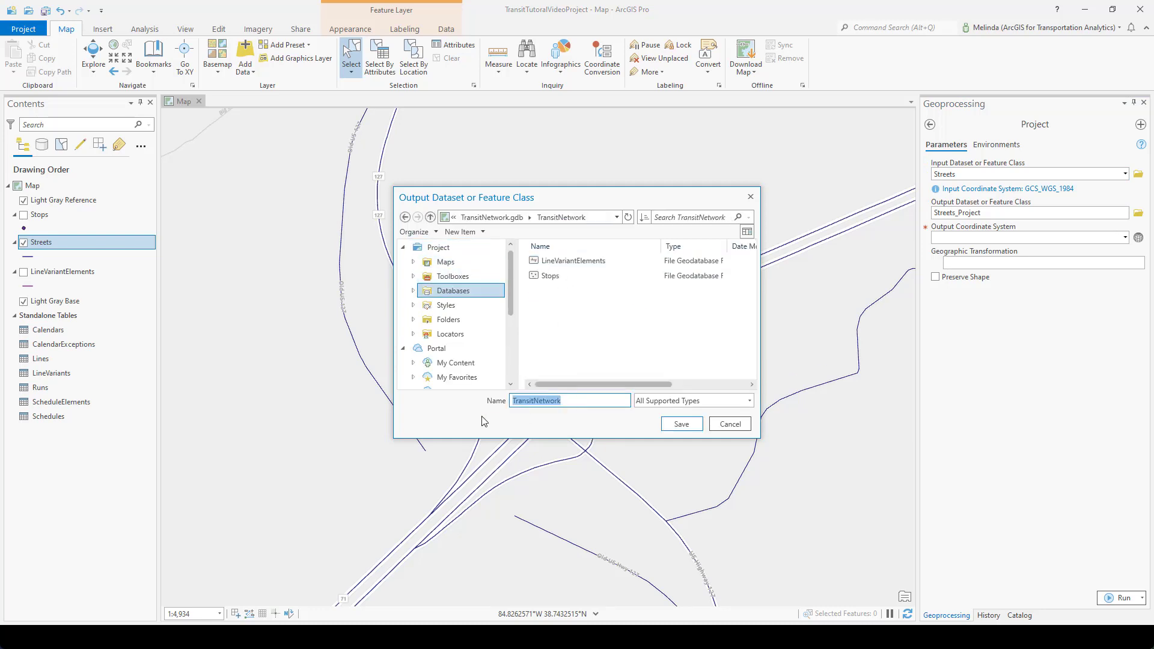
text(St)
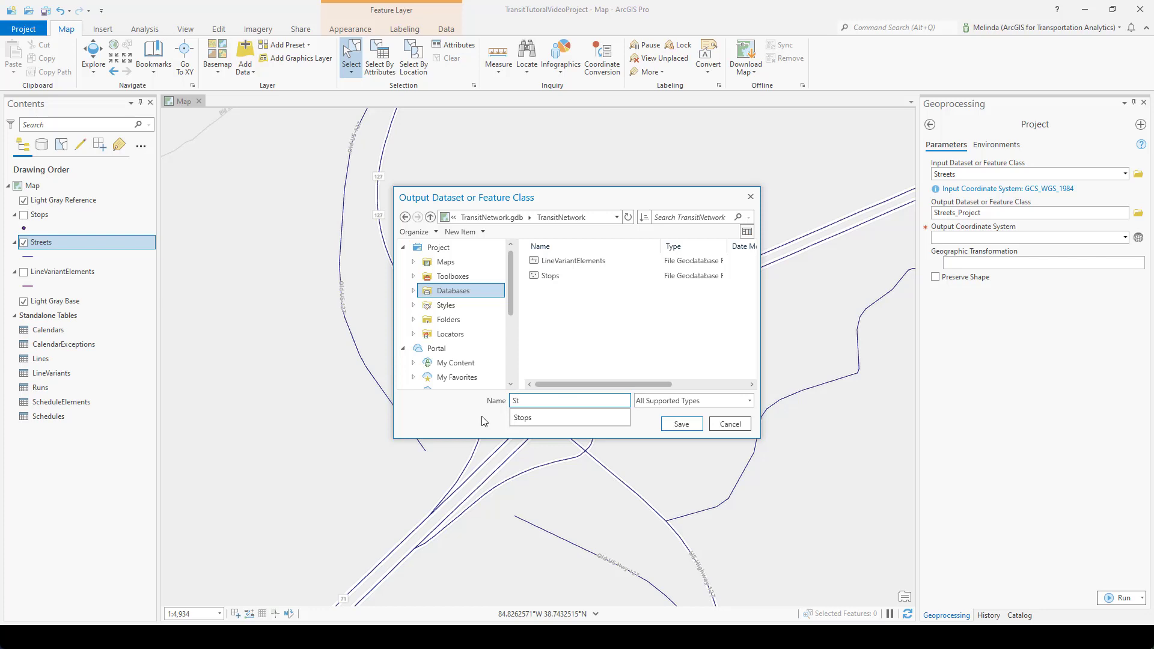
text(reets)
click(680, 423)
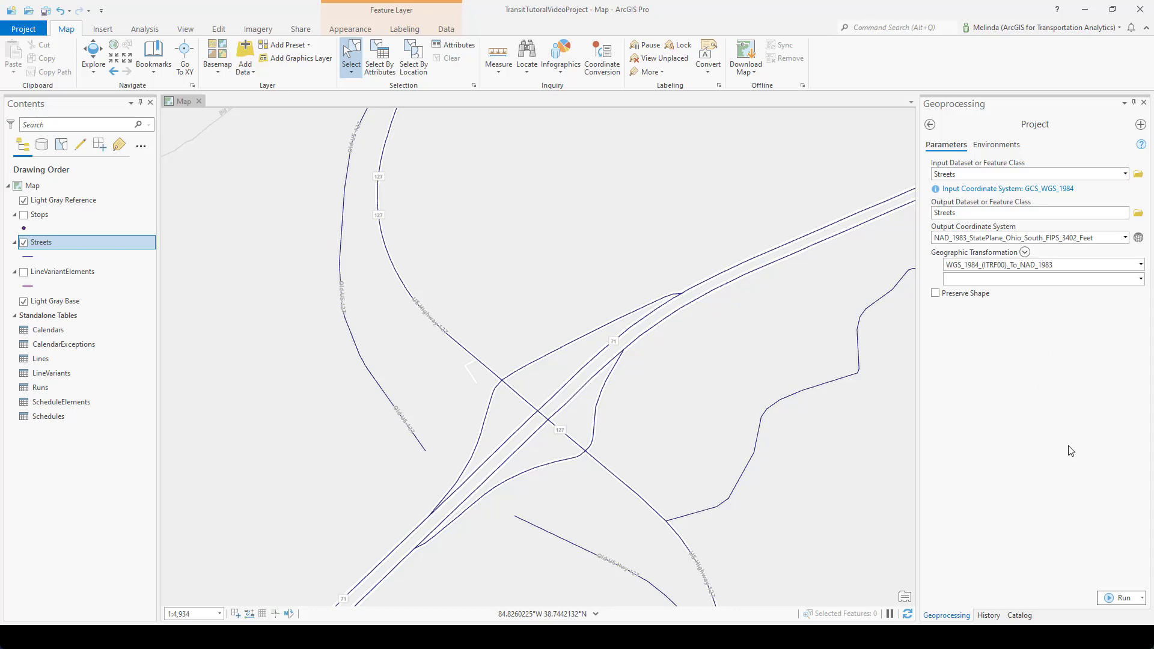
click(1119, 597)
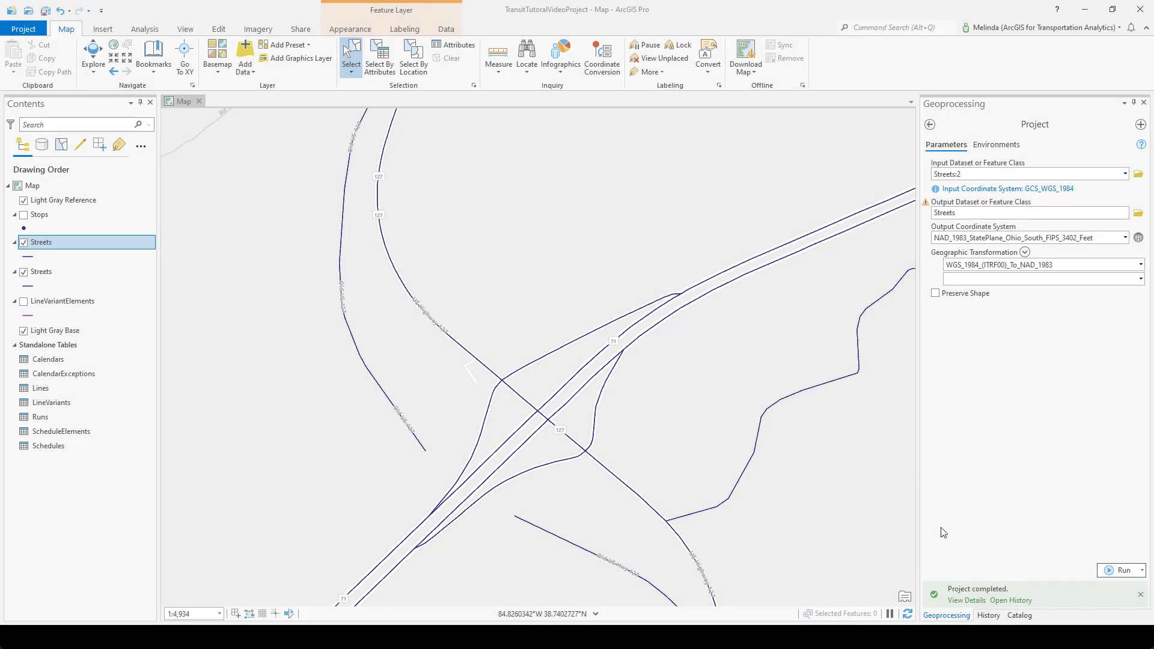
Expand the TransitNetwork feature dataset in TransitNetwork.gdb and examine its feature classes
click(1013, 612)
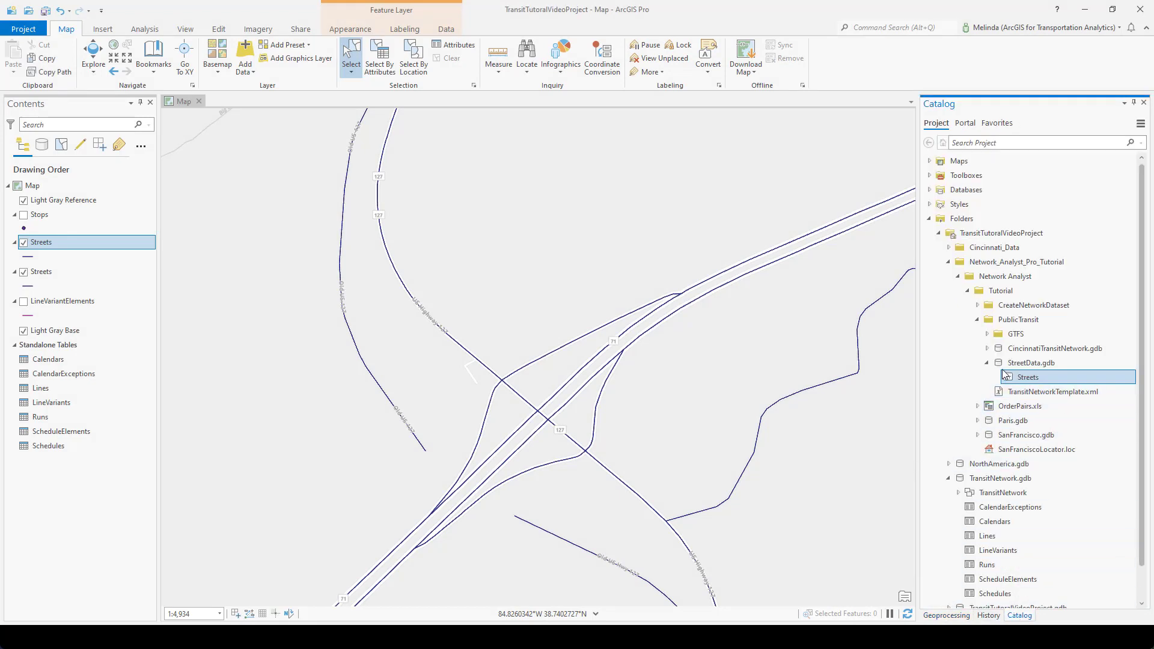
scroll(972, 461, down, 1)
double_click(970, 458)
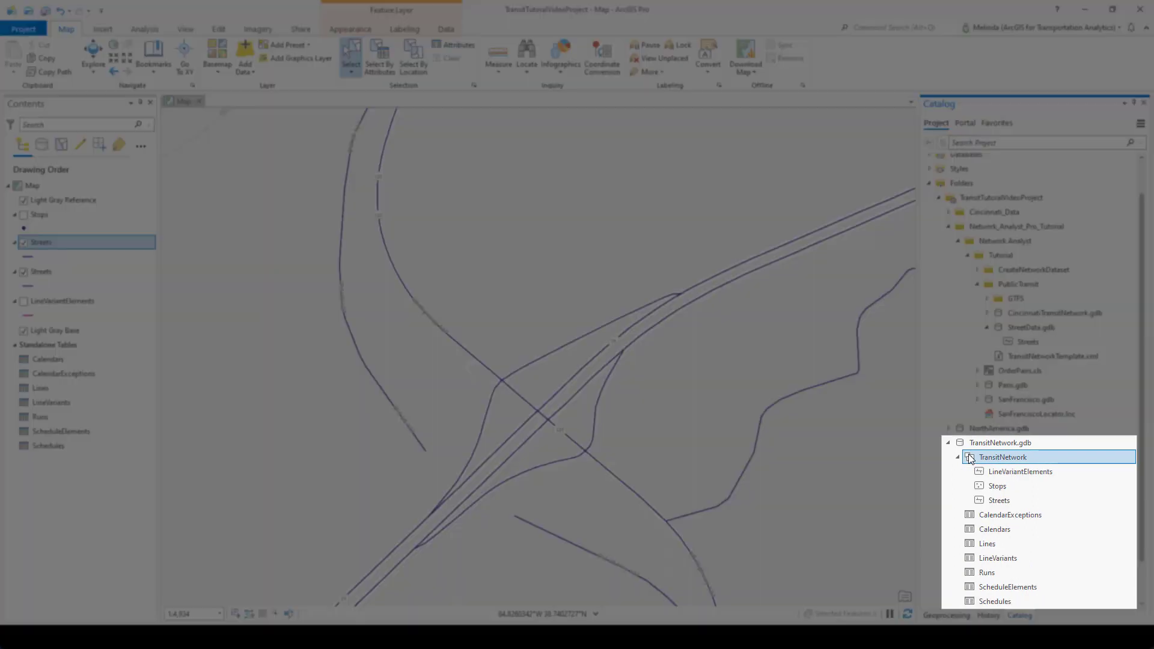
click(1055, 501)
click(1029, 457)
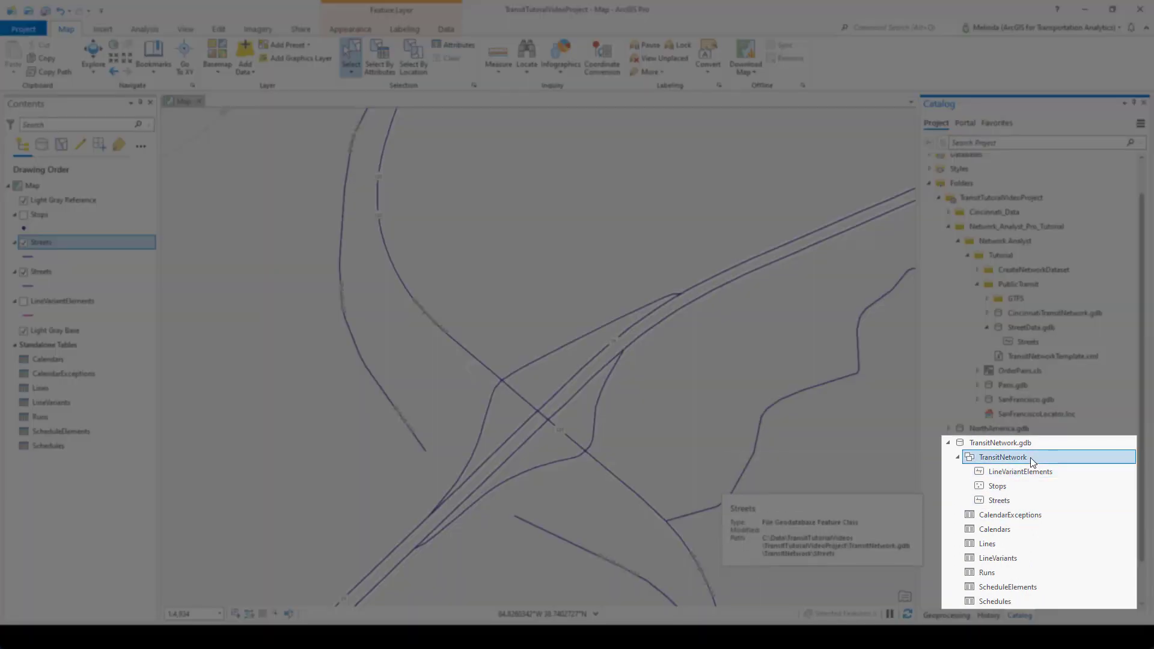
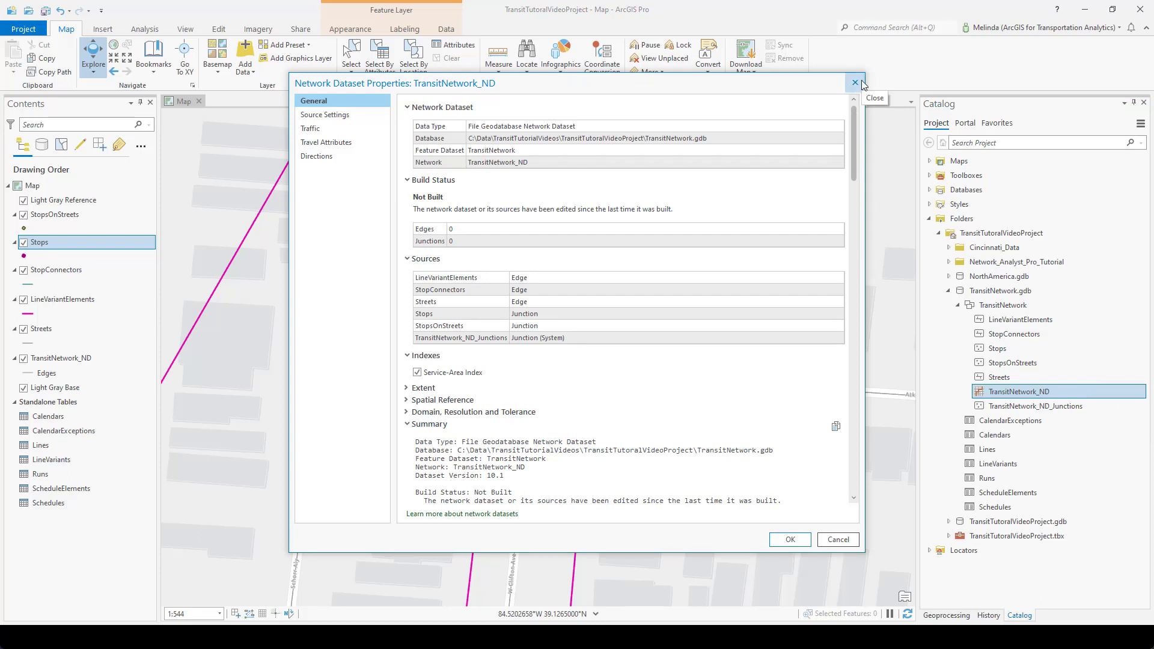
Close the network dataset properties and build the TransitNetwork_ND network dataset
click(855, 83)
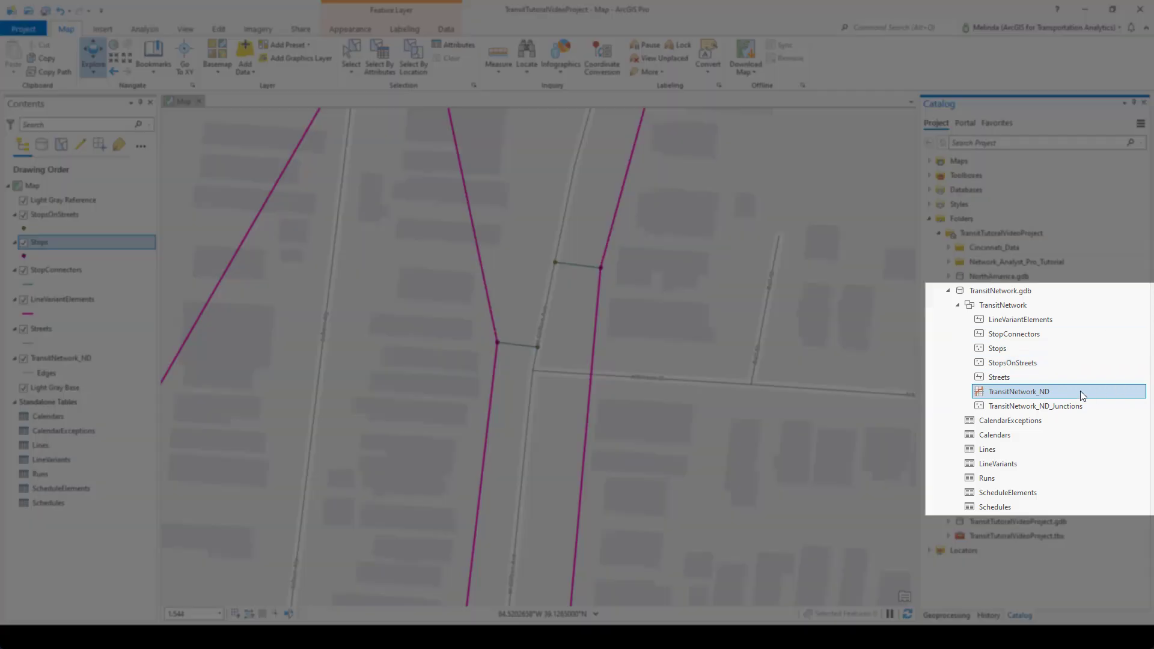
right_click(1018, 389)
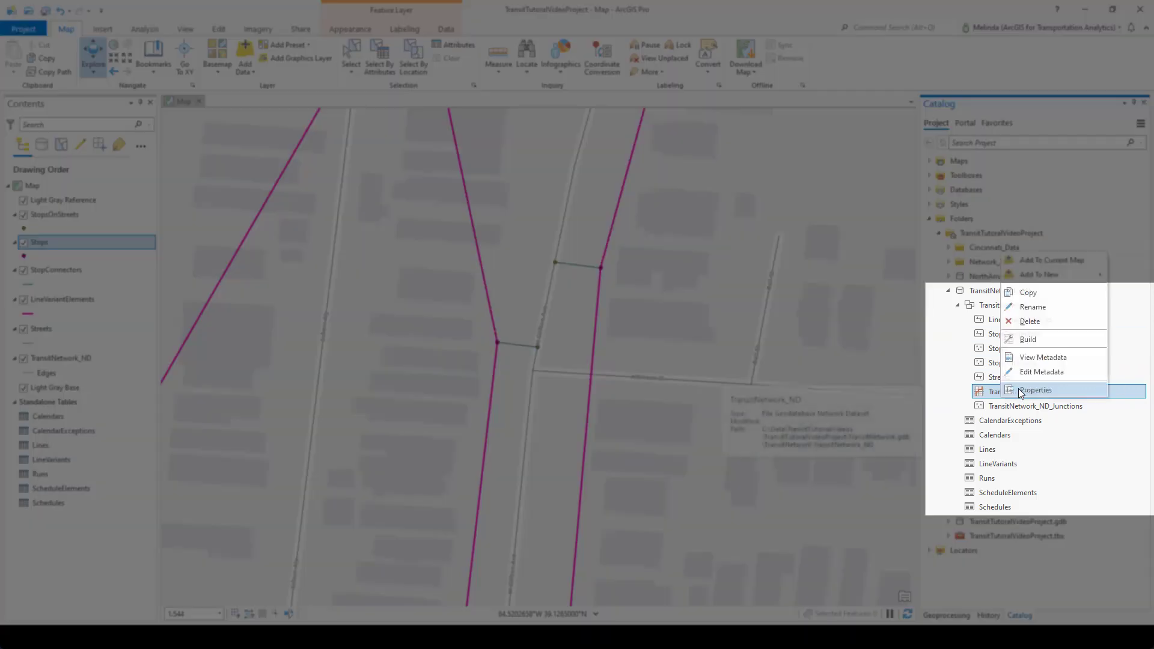
click(1037, 340)
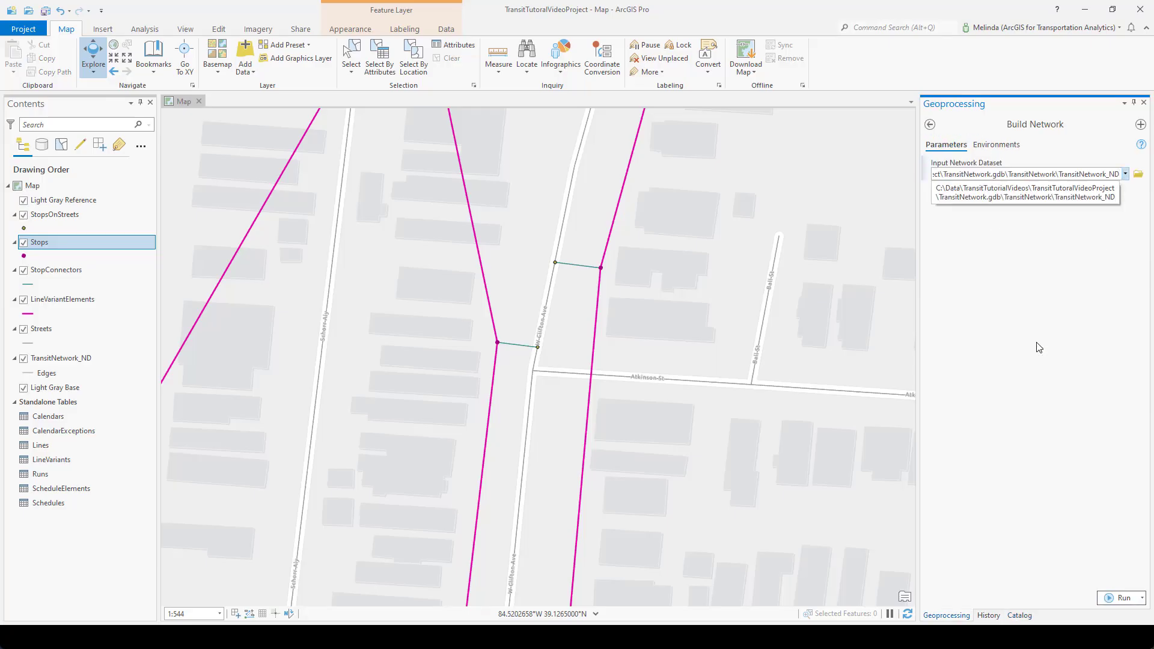
click(1116, 598)
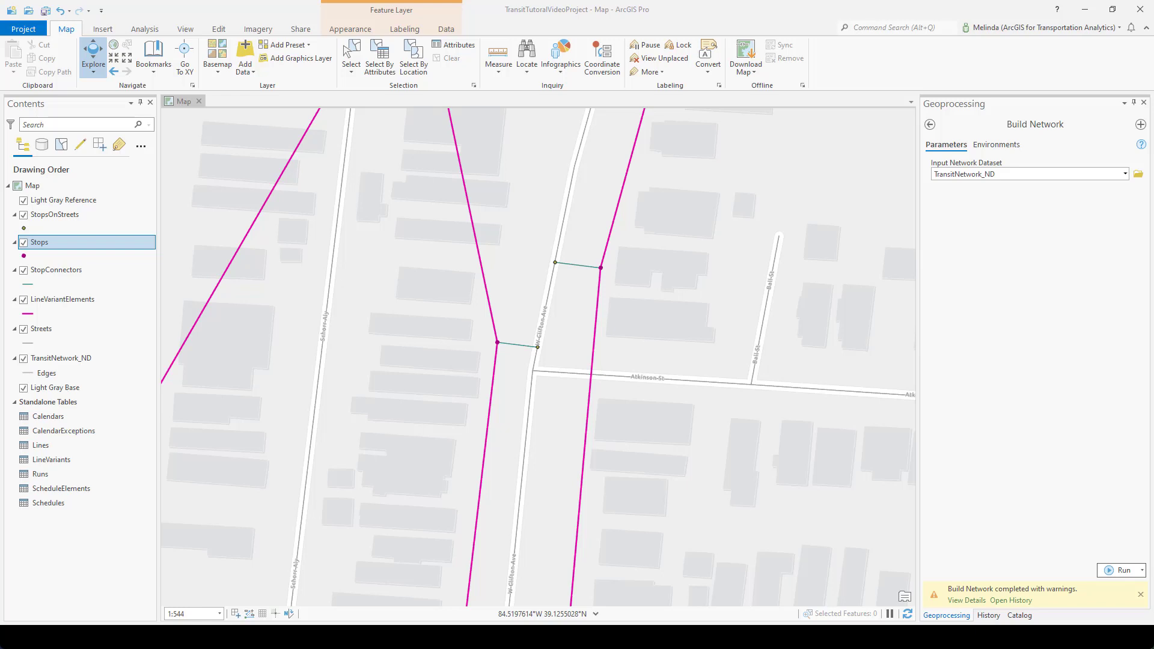
View the details of the Build Network run and select the file path of BuildErrors.txt
mouse_move(1056, 600)
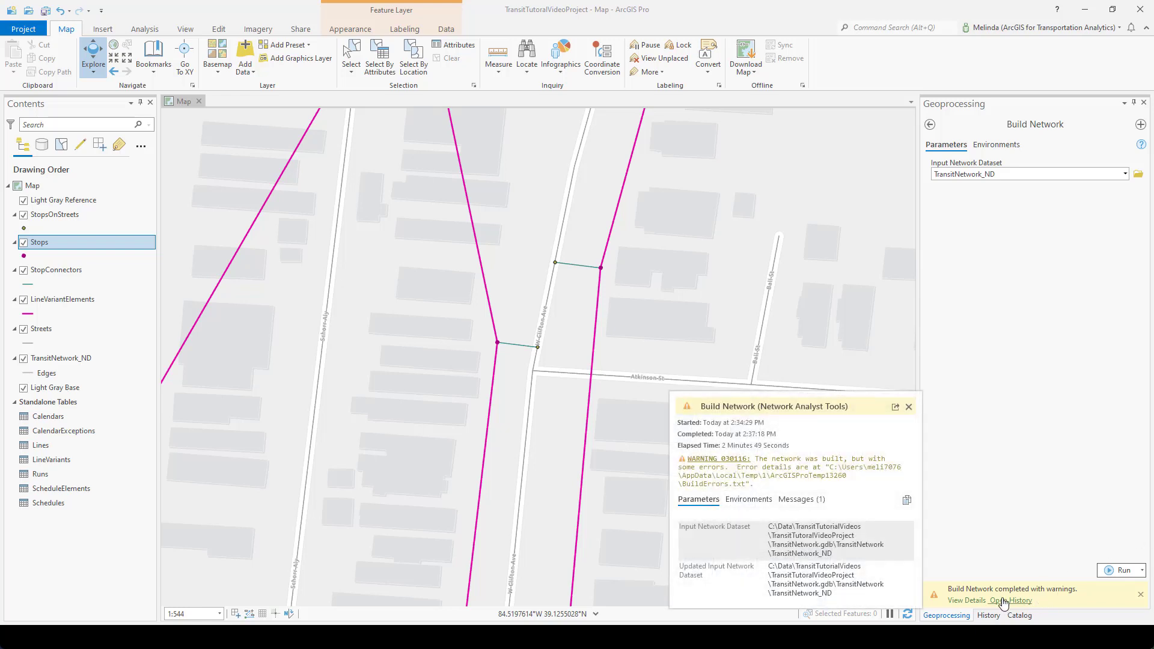
click(967, 599)
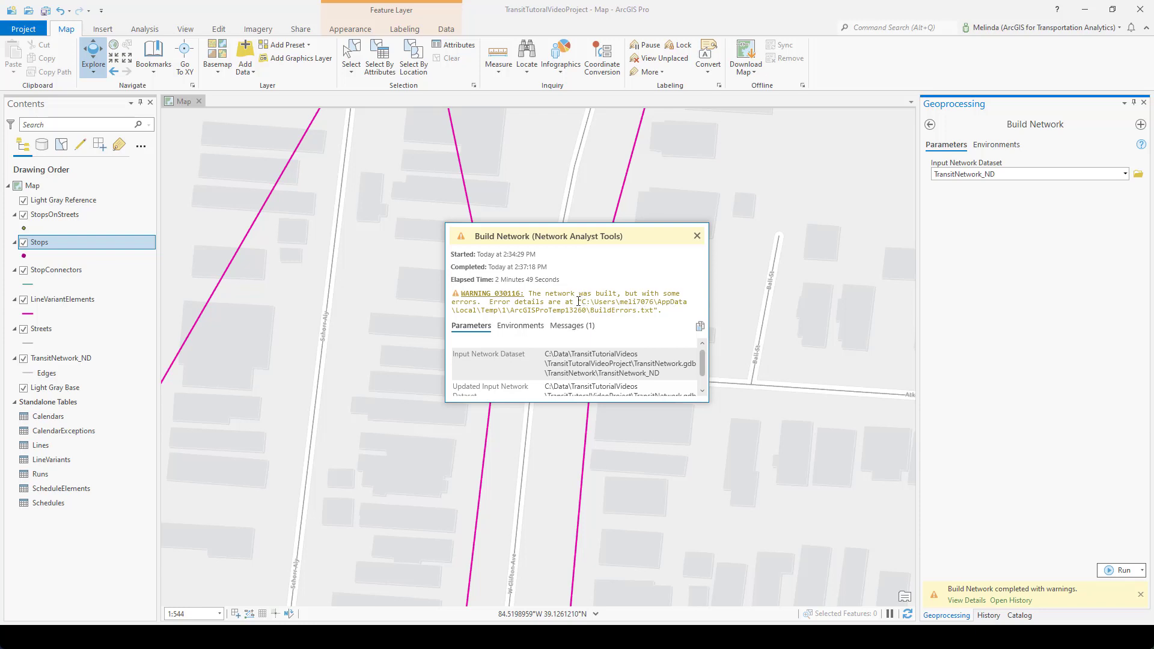
drag(581, 301, 653, 309)
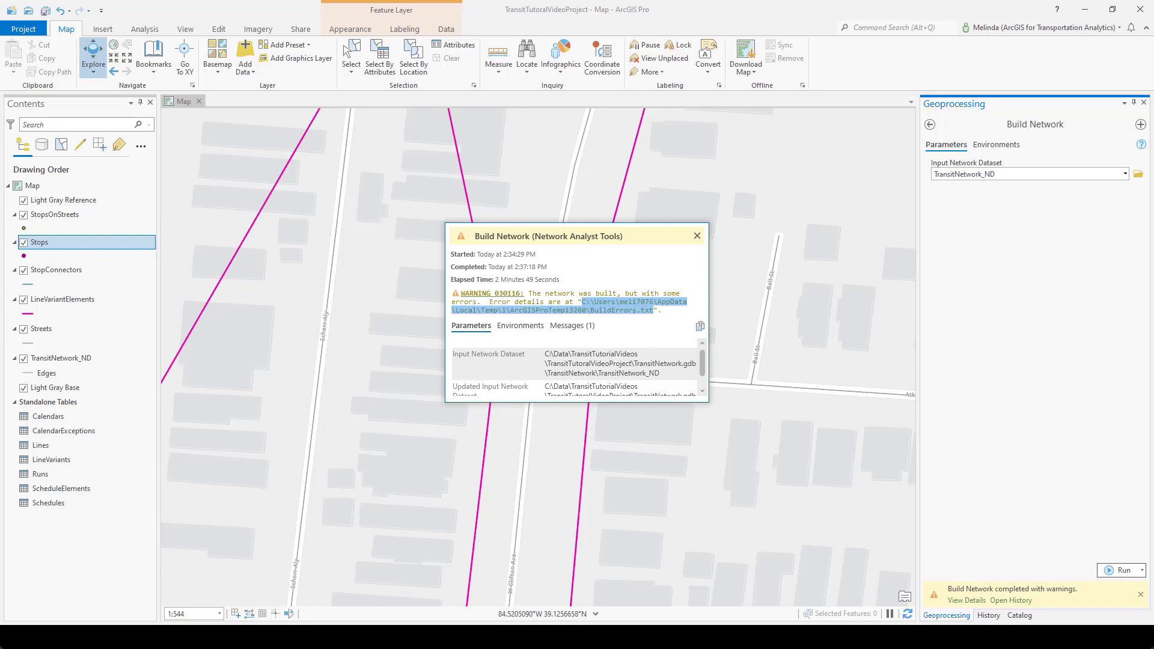
Switch to Notepad and open the BuildErrors.txt file using the copied file path
click(14, 636)
text(notep)
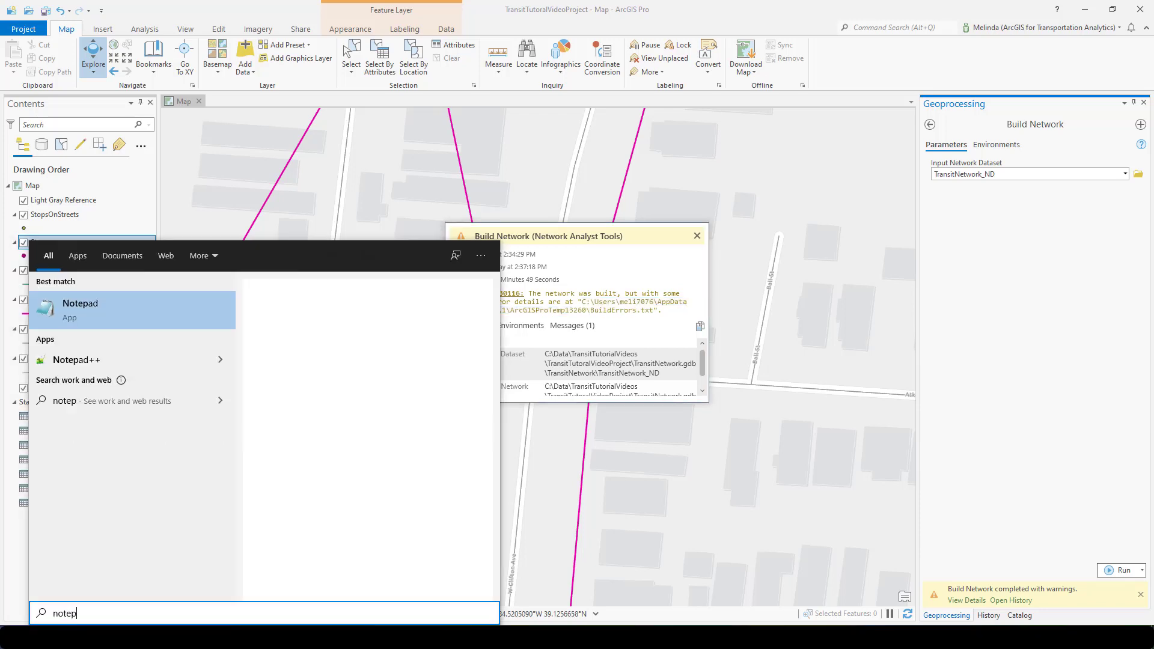
click(80, 309)
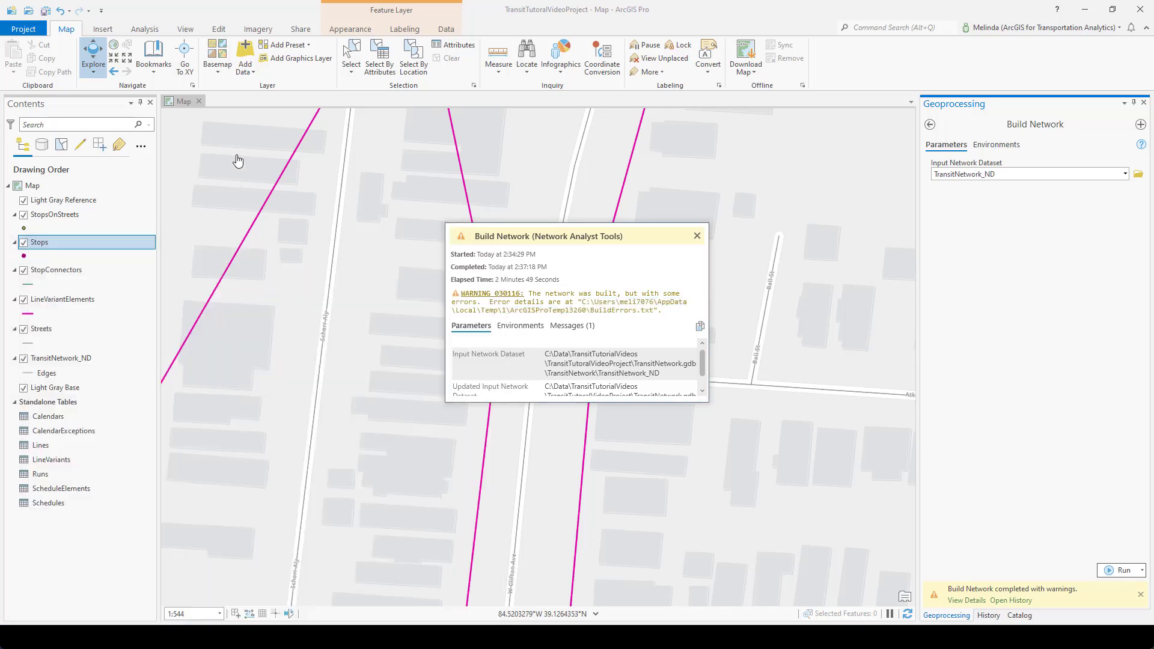
click(36, 35)
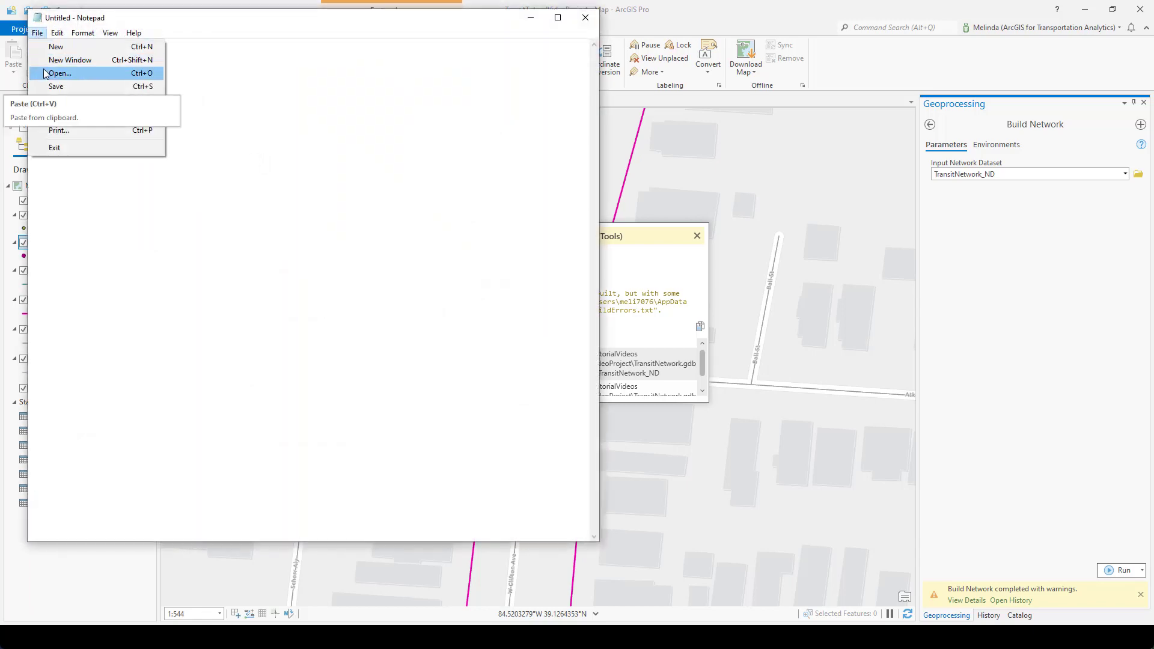
click(44, 71)
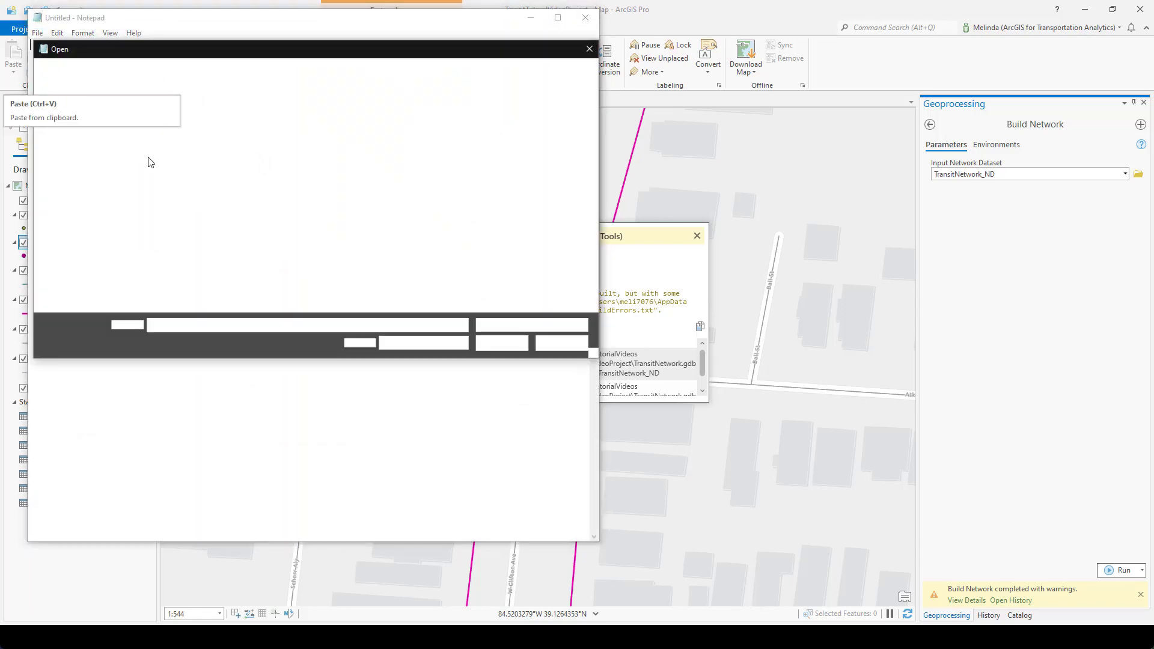
key(ctrl+v)
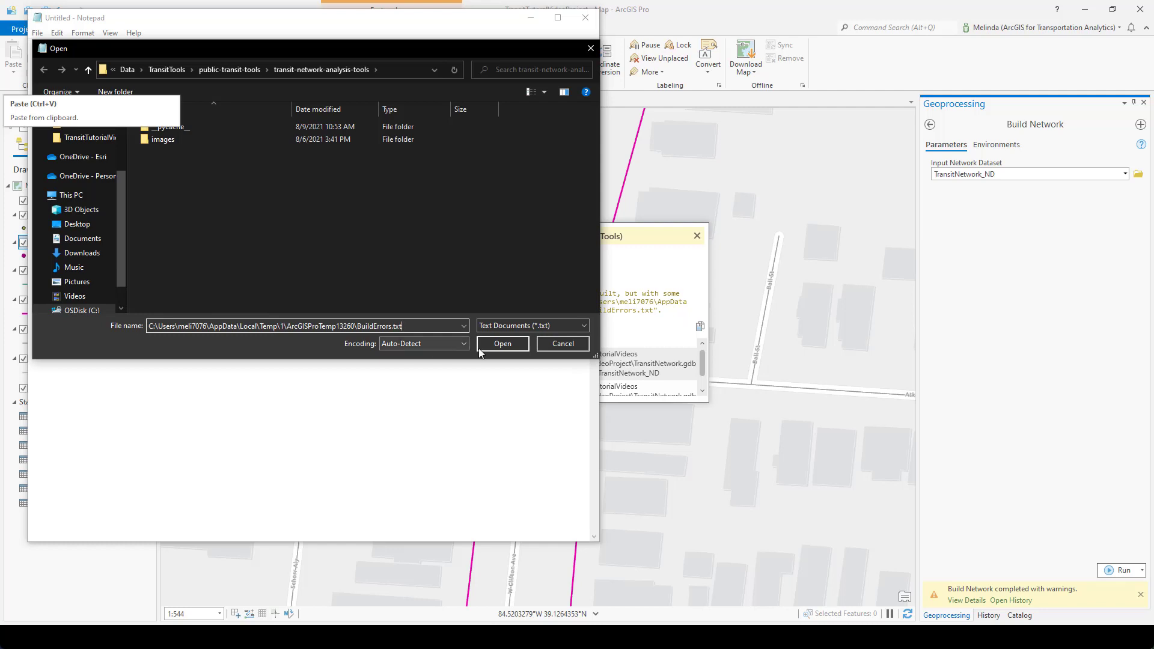
click(502, 343)
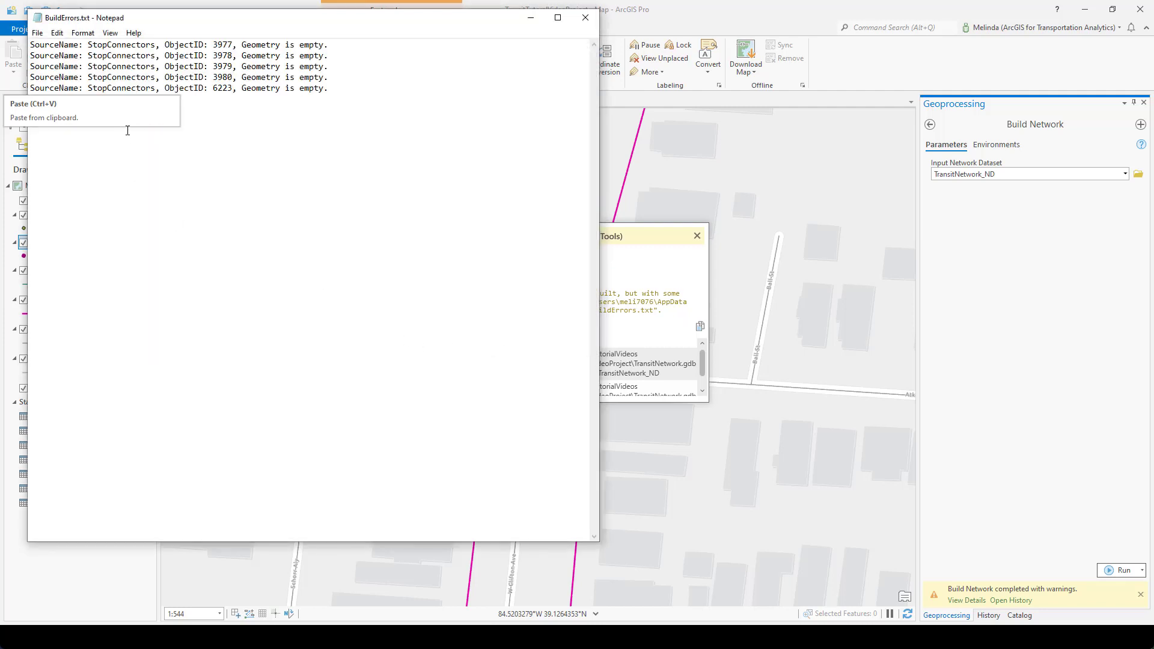
Examine the source name, ObjectIDs and error descriptions in BuildErrors.txt, and close the file
drag(150, 19, 358, 43)
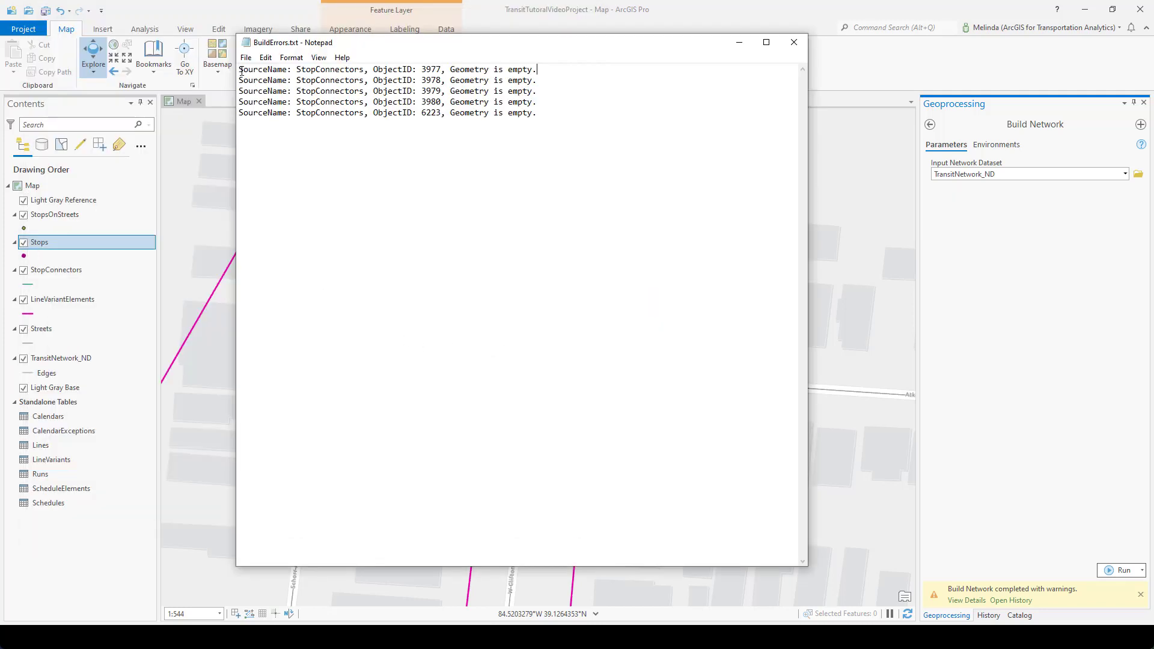
drag(450, 70, 540, 73)
click(487, 90)
double_click(331, 69)
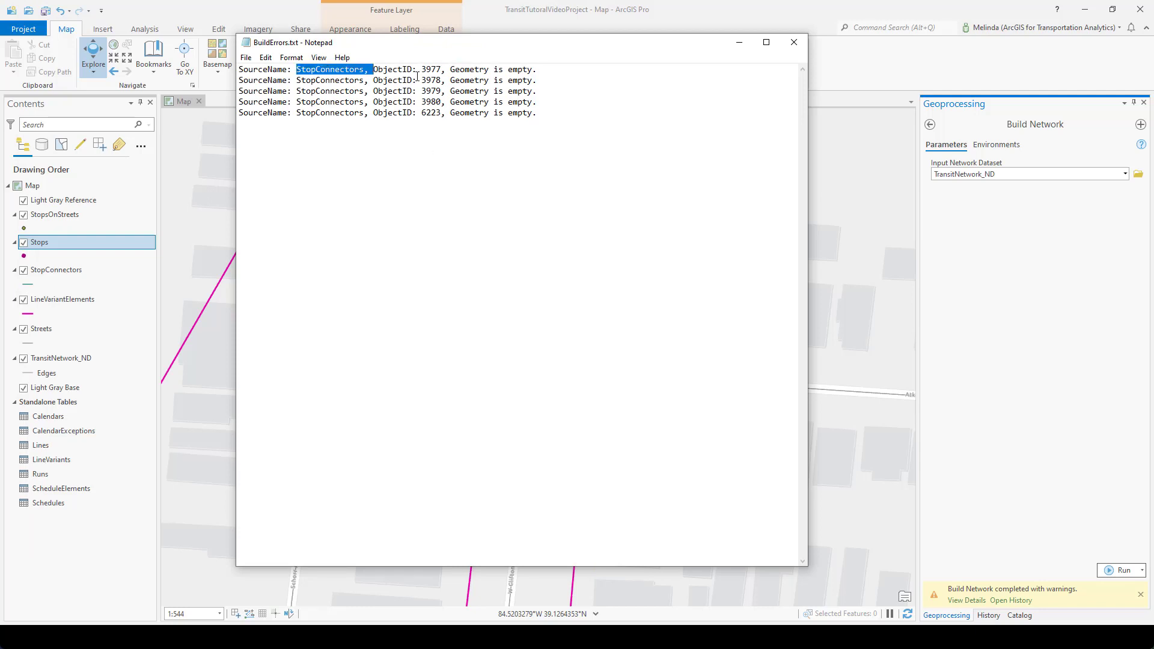
click(550, 67)
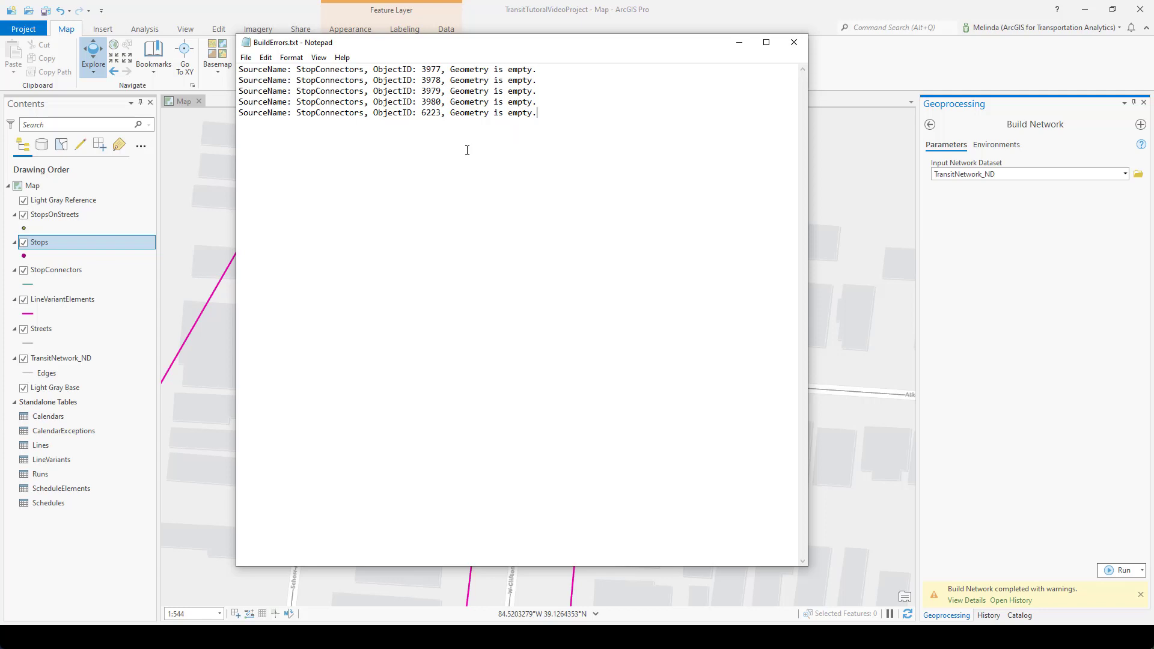
double_click(430, 71)
click(556, 119)
click(793, 42)
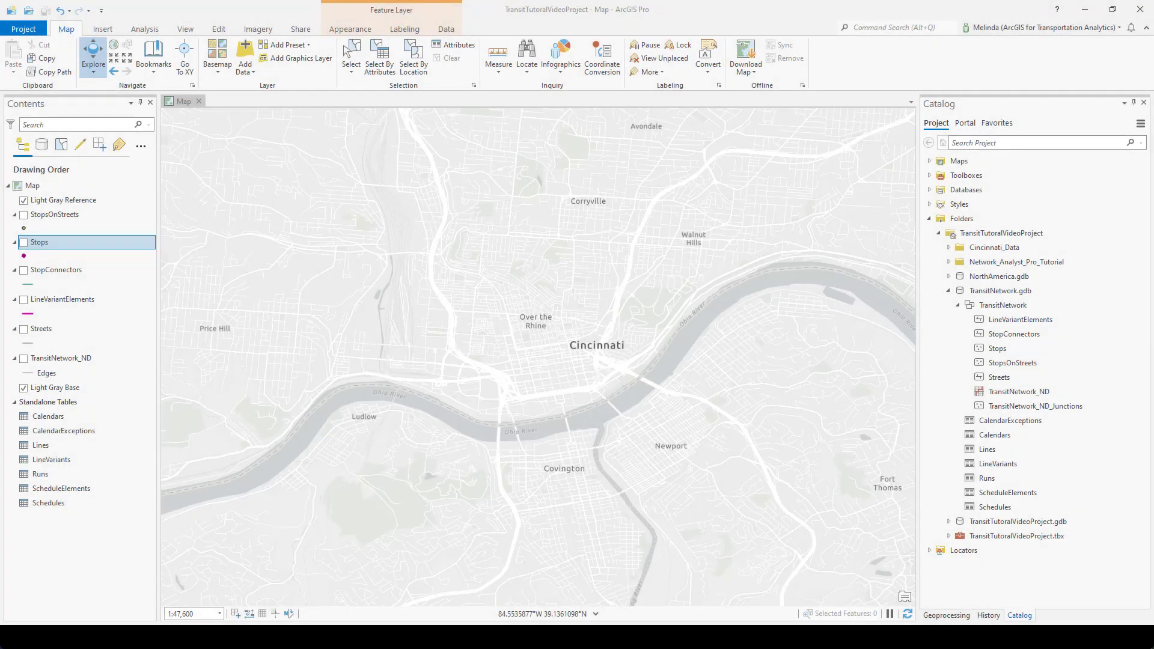
Create a Service Area network analysis layer using TransitNetwork_ND as the network data source
click(144, 29)
click(664, 72)
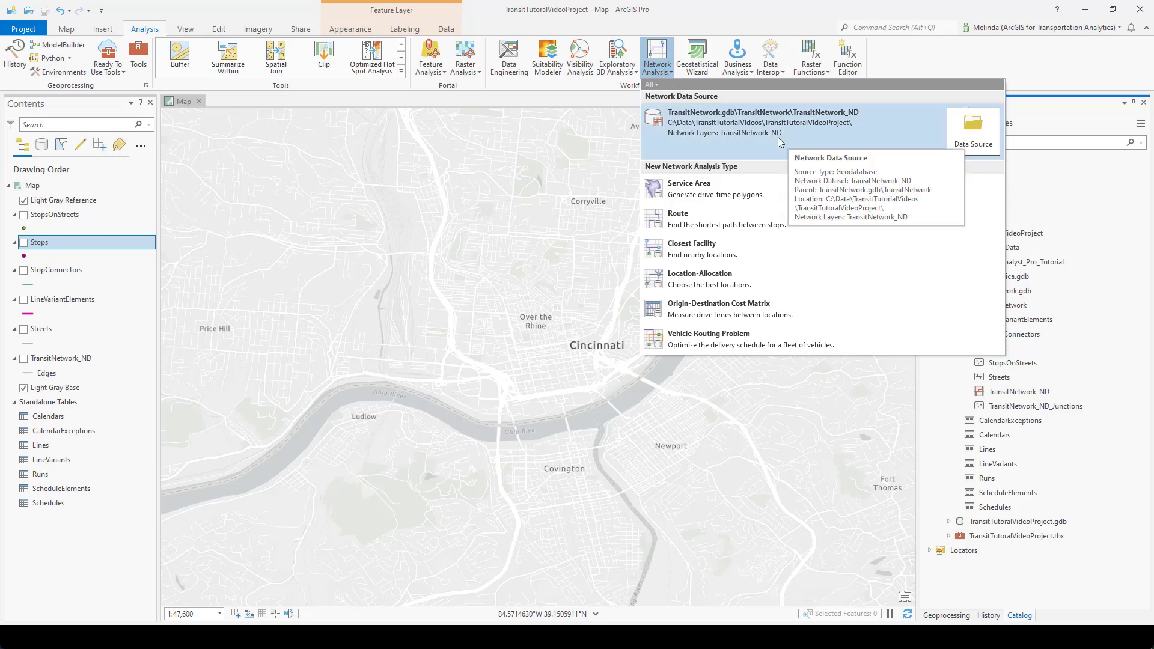
click(716, 189)
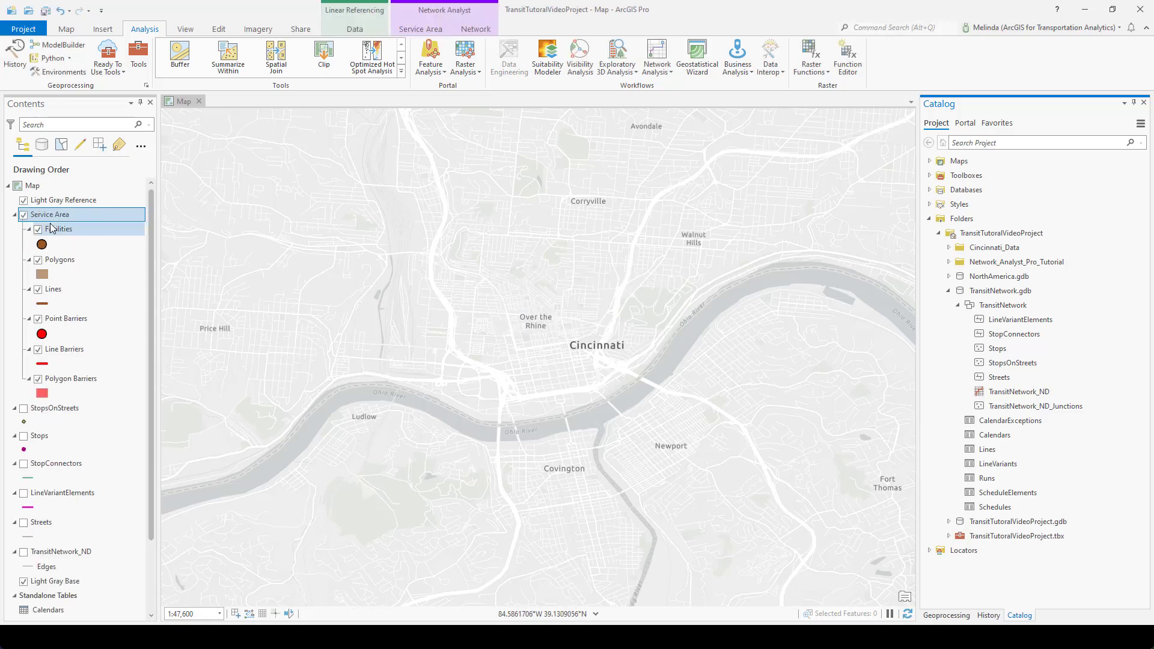
Set the service area cutoff to 45 minutes and the time to Day of Week, Tuesday at 8:00 AM
click(424, 29)
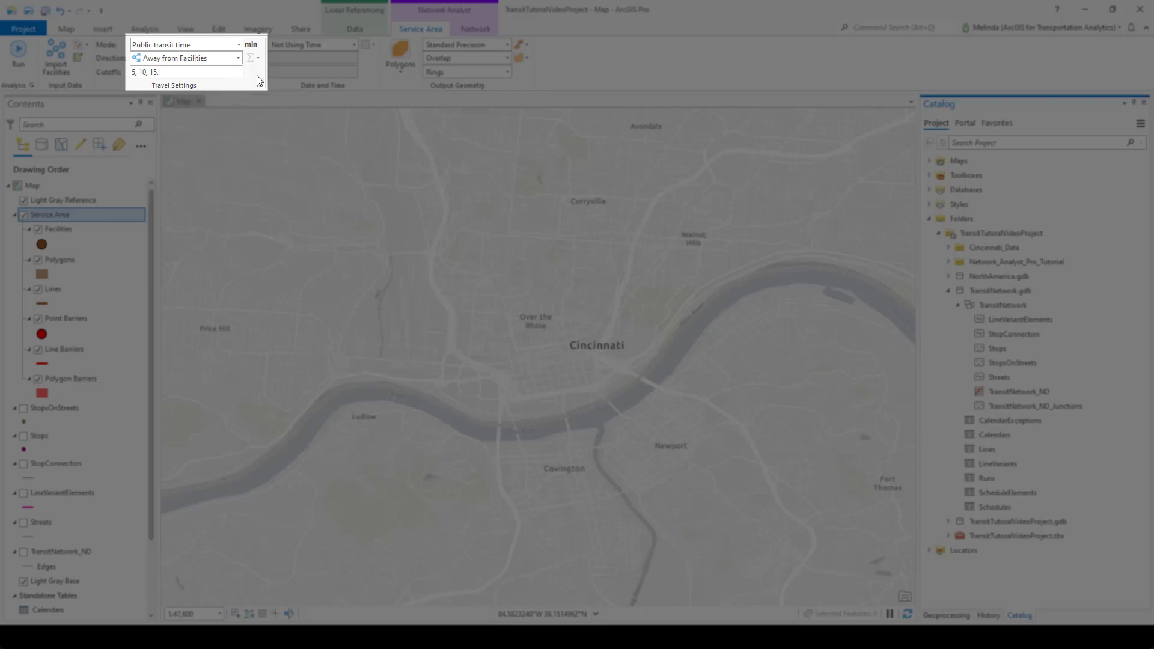
drag(208, 72, 124, 78)
text(45)
click(356, 46)
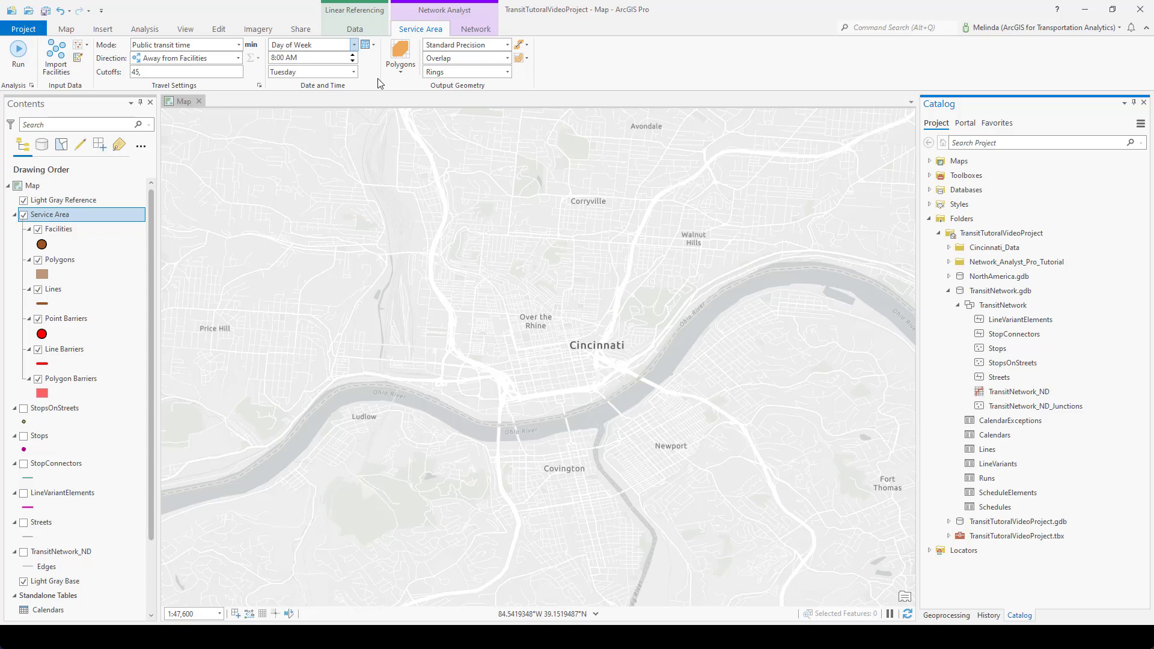
Add one facility point in downtown Cincinnati, just southwest of the Cincinnati label, and close the feature creation pane
click(78, 58)
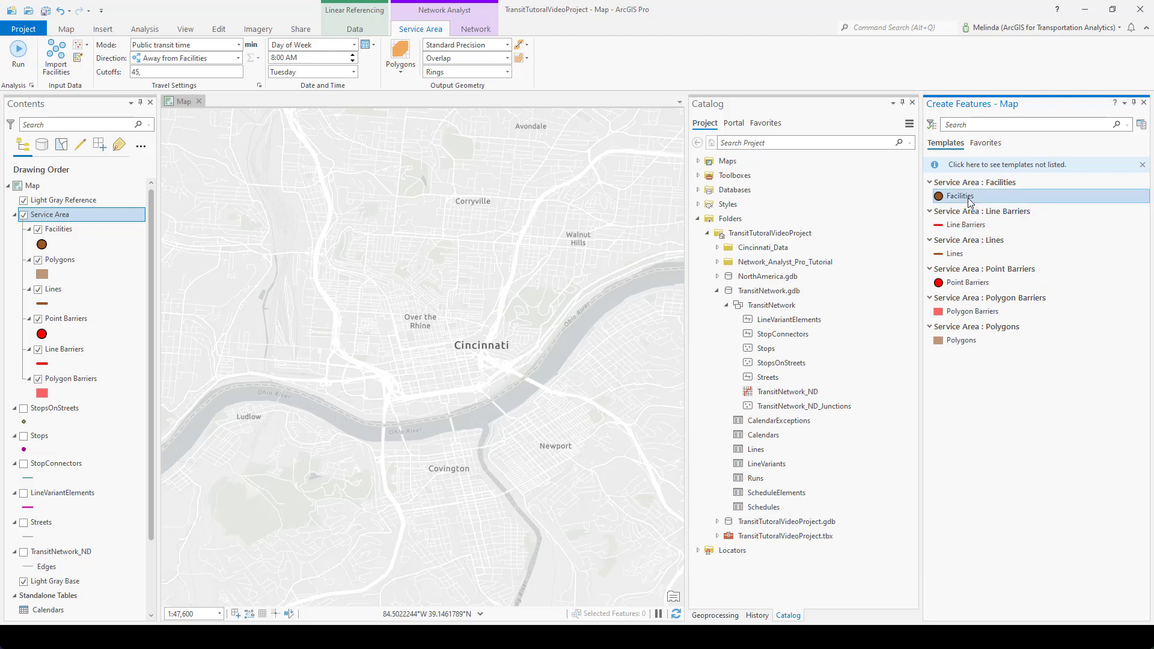
click(954, 200)
click(621, 283)
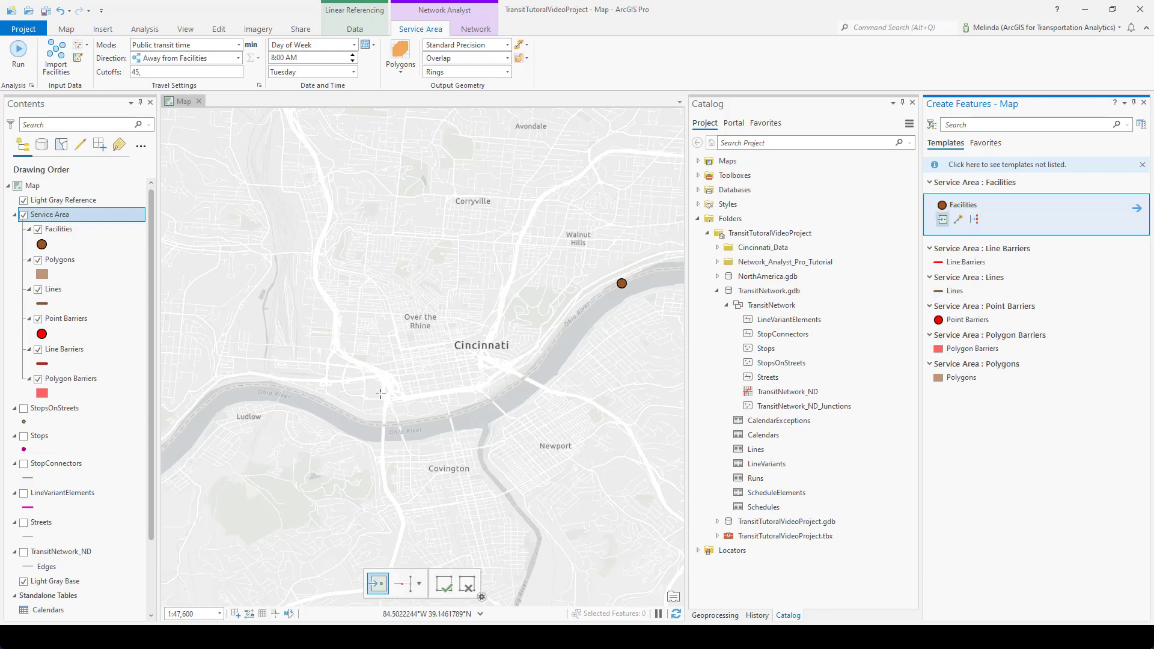
click(436, 372)
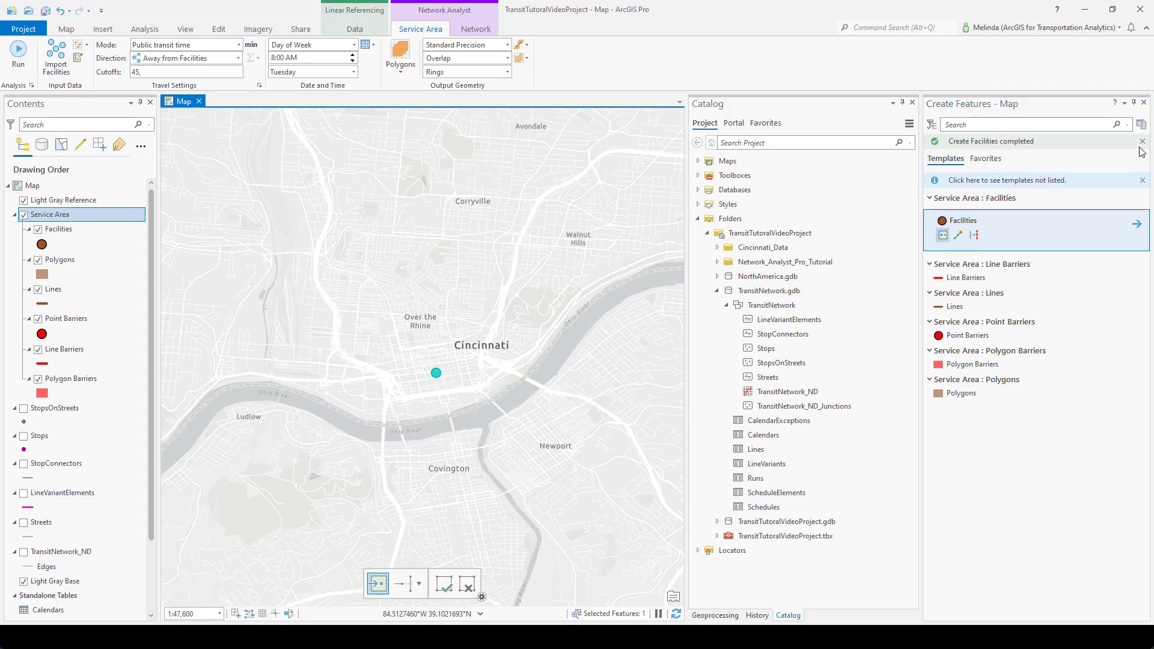
click(1143, 102)
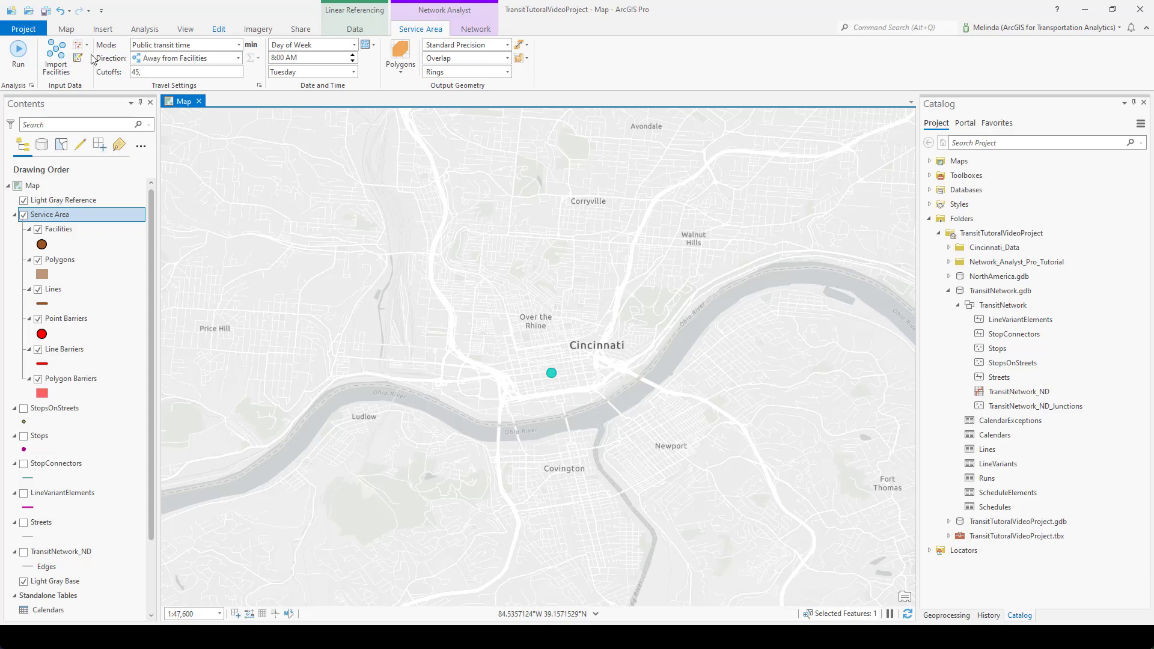
Save all edits and clear the selection of the new facility
click(218, 29)
click(91, 55)
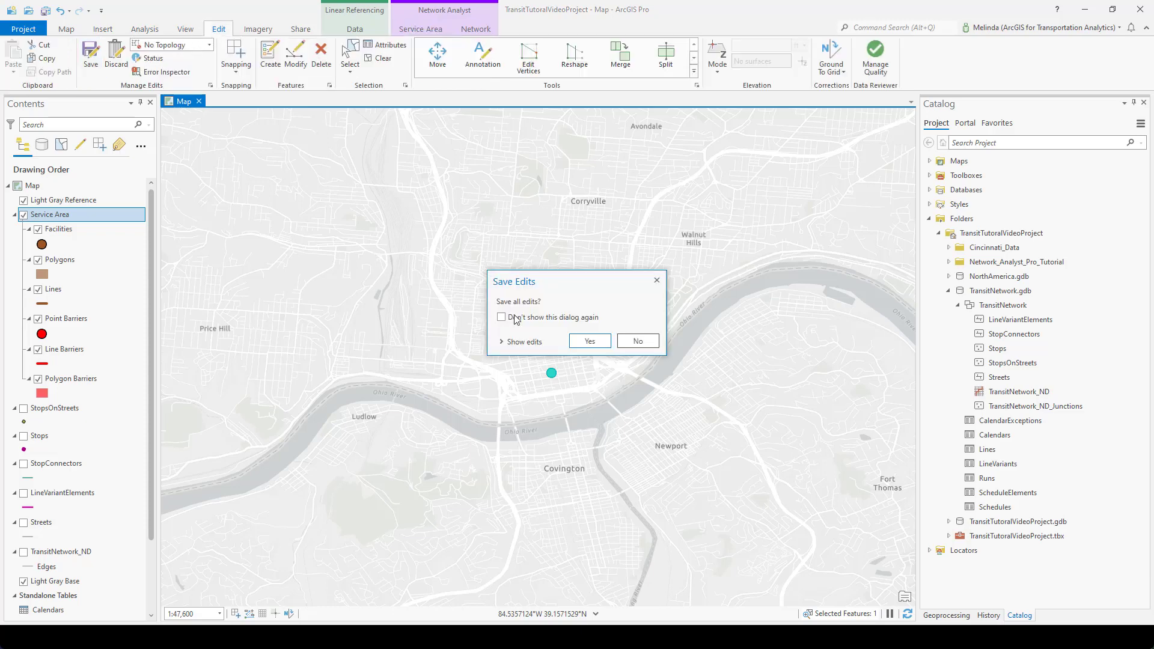
click(590, 341)
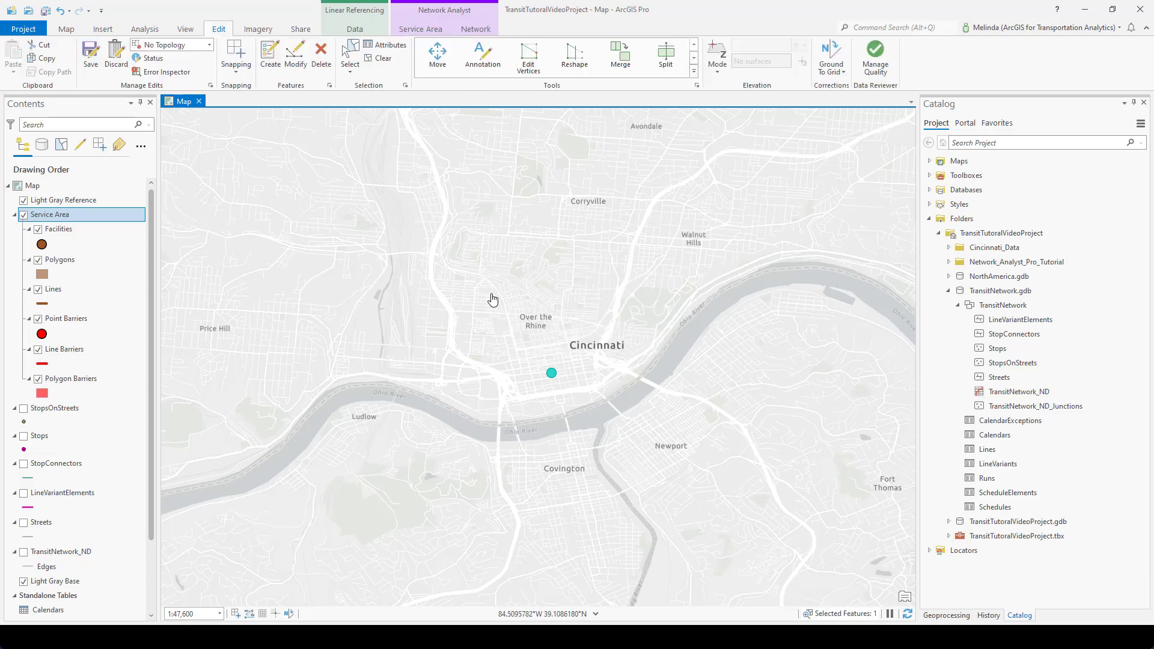
click(378, 60)
Run the Service Area analysis and view the full extent of the resulting polygon
click(406, 34)
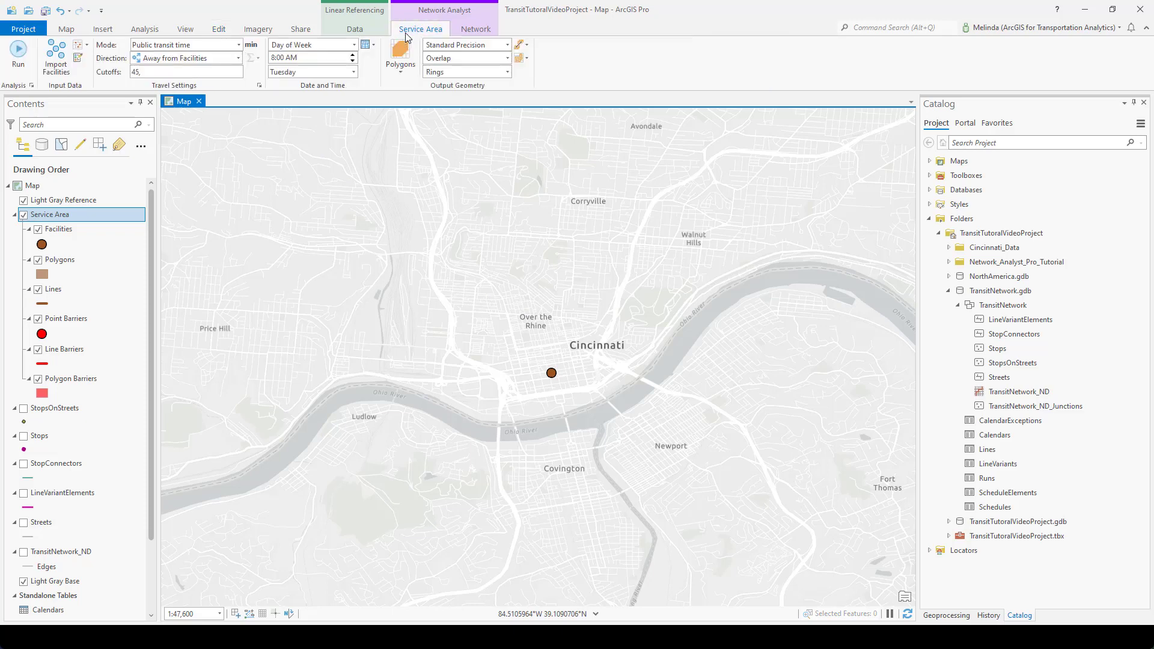
click(19, 63)
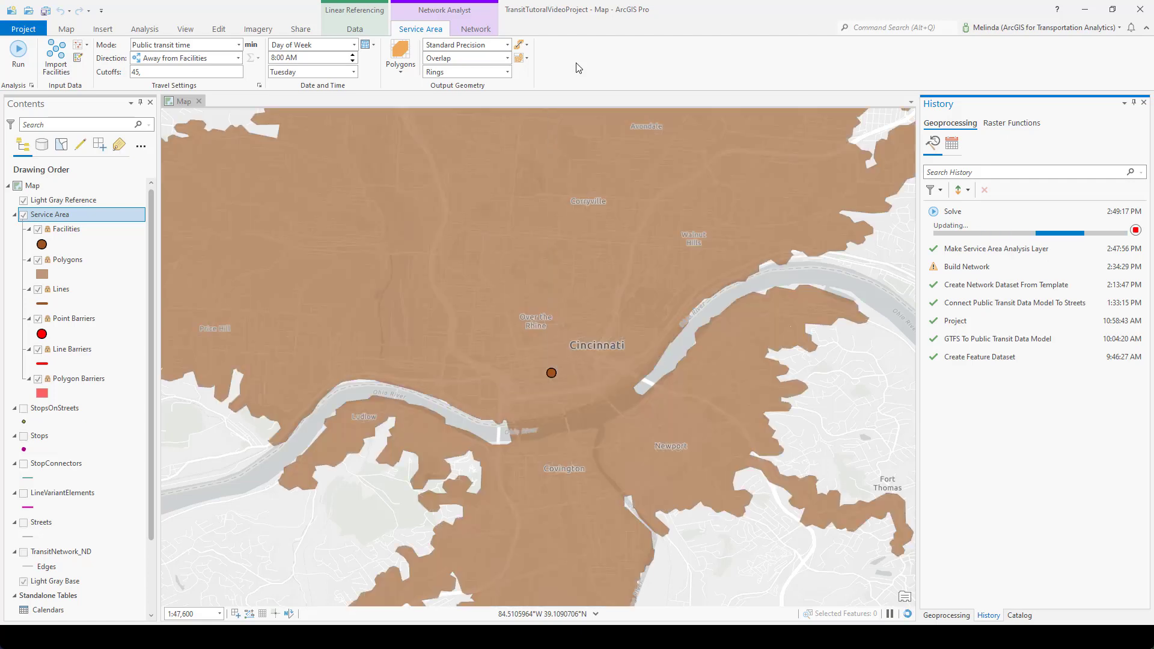
scroll(590, 358, down, 3)
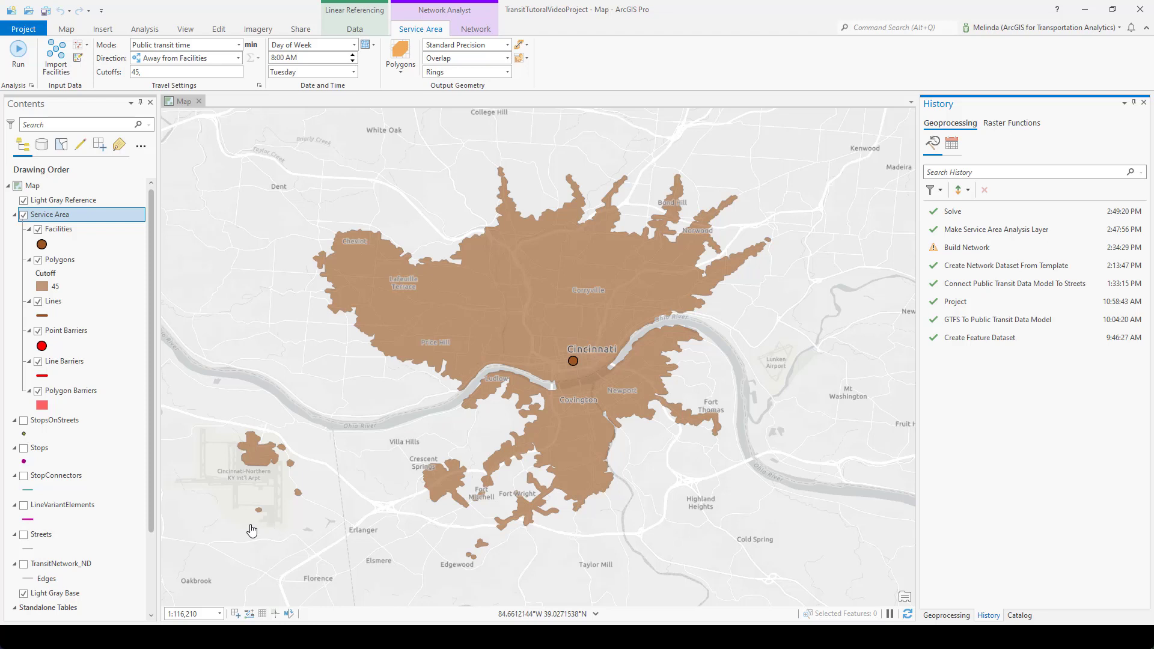
Change the service area's time of day to 2:30 PM and run the analysis again
click(274, 58)
key(Delete)
key(Delete)
key(Delete)
key(Delete)
key(Delete)
key(Delete)
key(Delete)
text(2:)
click(15, 51)
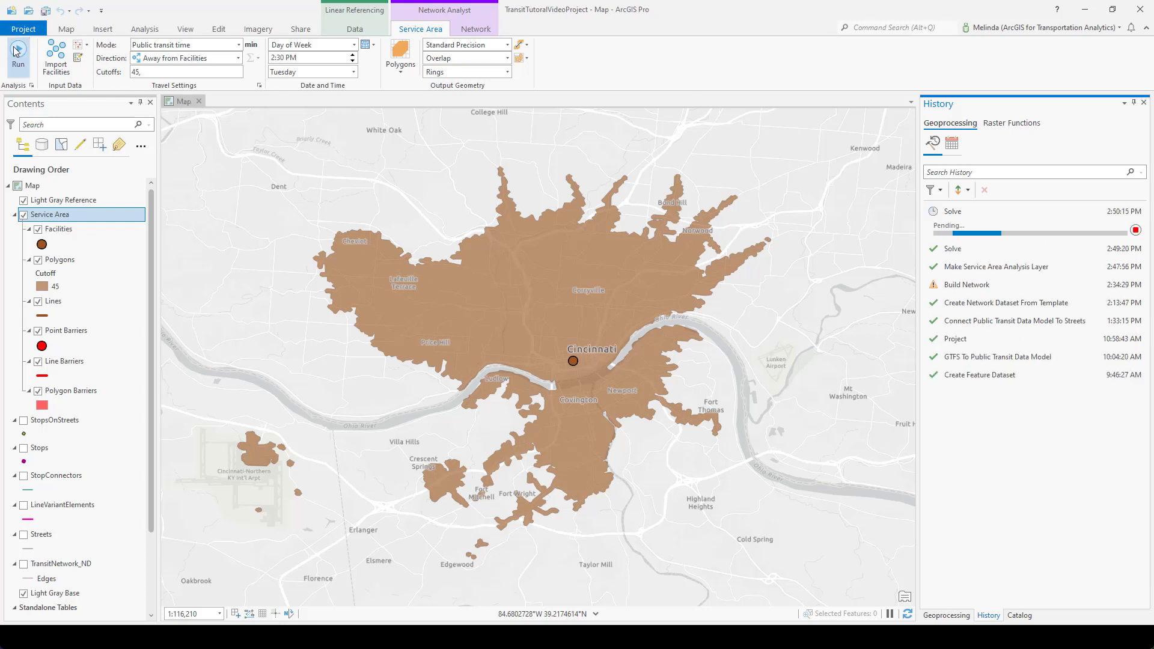